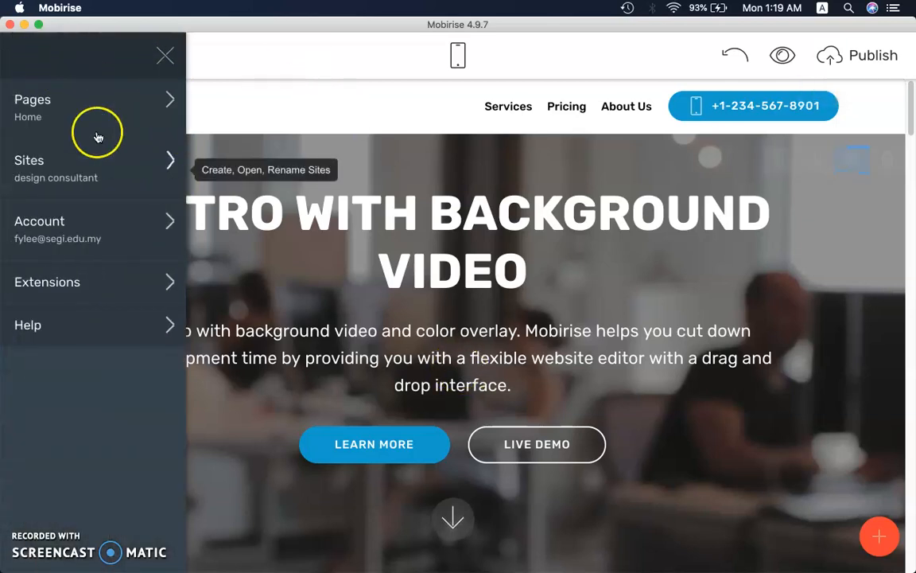
# Create a new page in the design consultant site and name it News
pyautogui.click(38, 117)
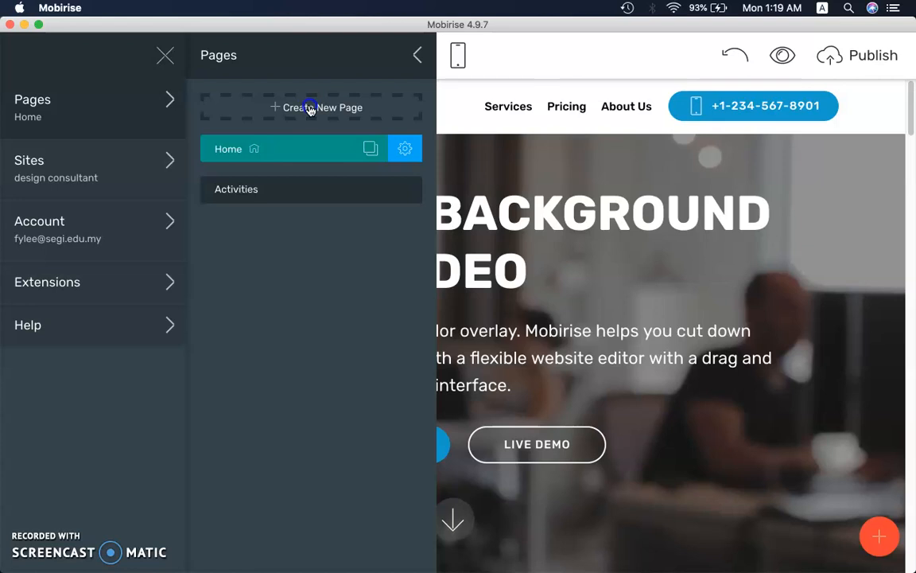
pyautogui.click(310, 110)
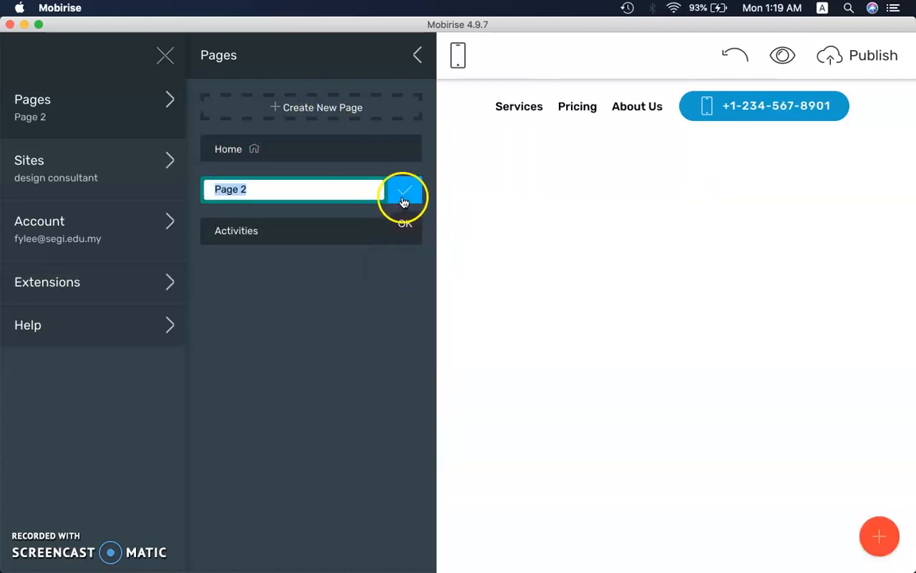
pyautogui.moveTo(290, 189); pyautogui.dragTo(186, 189)
pyautogui.click(287, 189)
pyautogui.moveTo(252, 190); pyautogui.dragTo(318, 189)
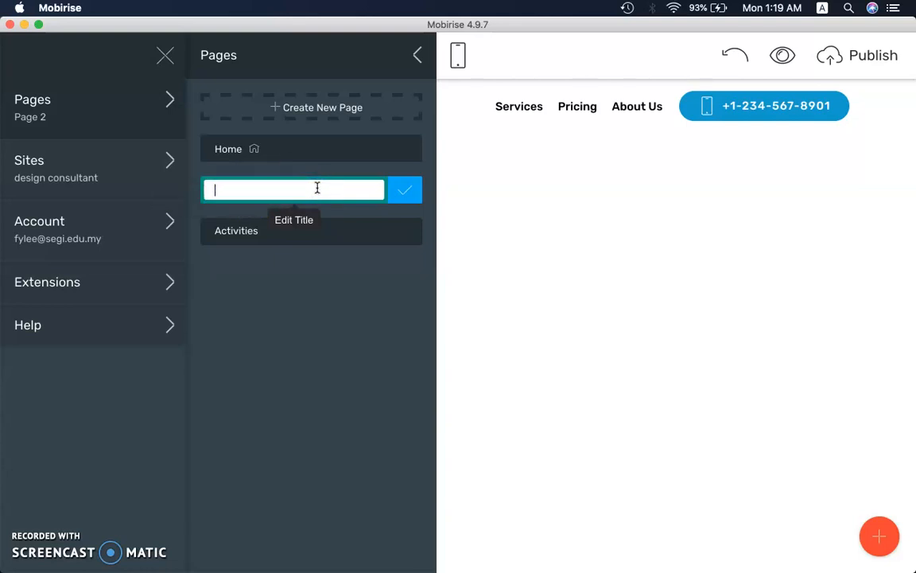
pyautogui.click(405, 189)
pyautogui.click(418, 55)
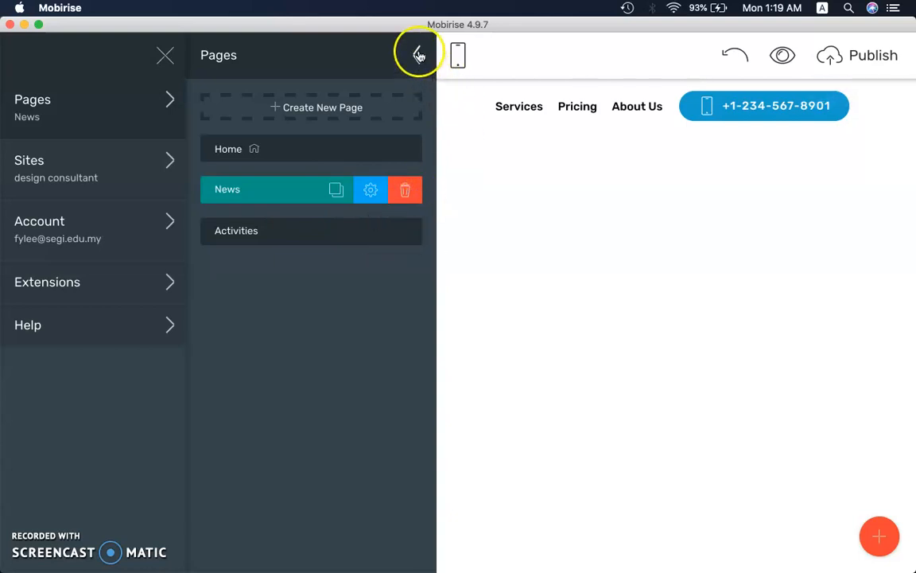
pyautogui.click(160, 59)
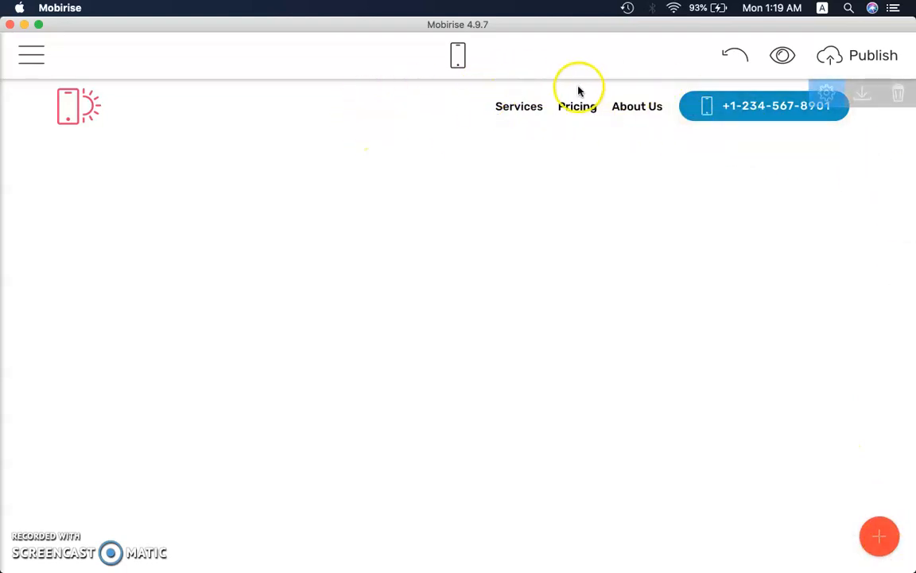
# Add the Article Title with Solid Background block and the dark text block below it from the Article category to the News page
pyautogui.click(32, 55)
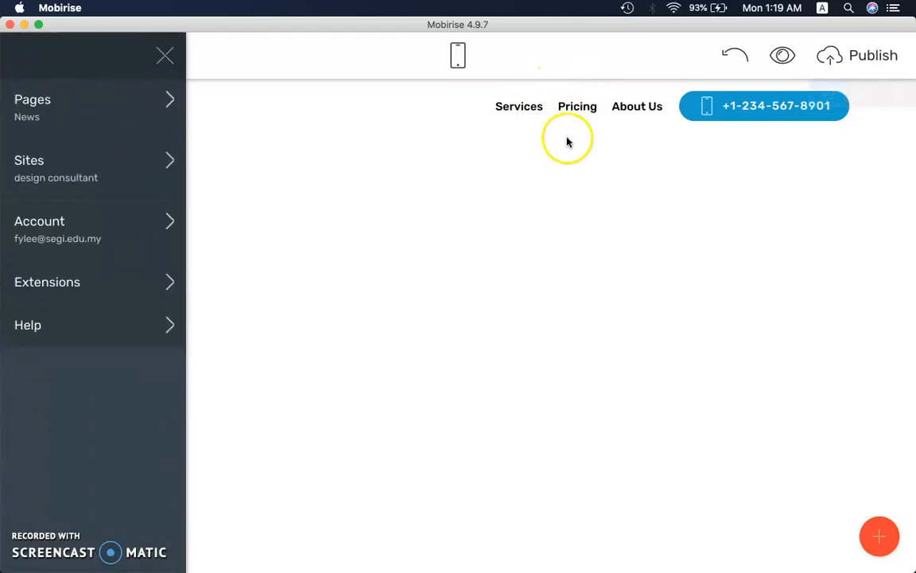
pyautogui.click(880, 536)
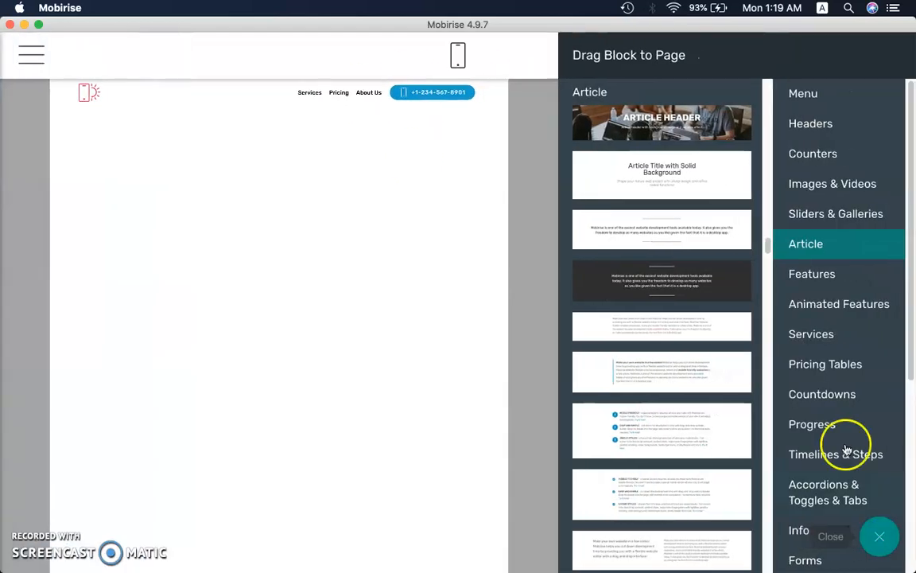
pyautogui.click(793, 96)
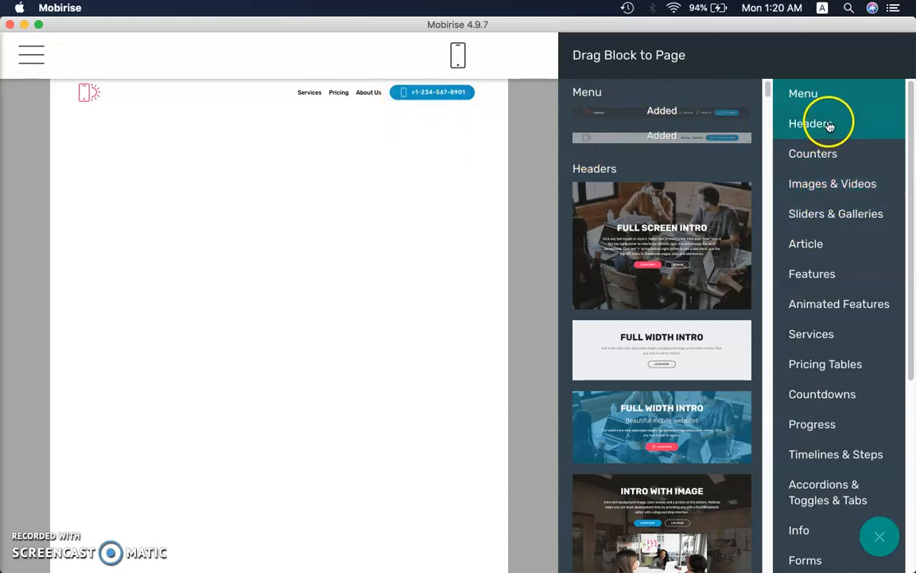
pyautogui.click(827, 249)
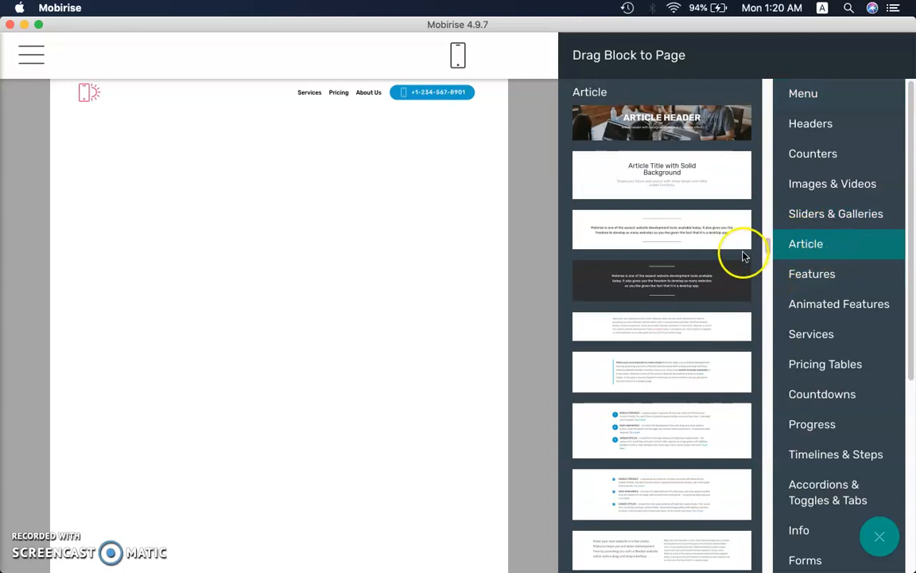
pyautogui.moveTo(689, 183); pyautogui.dragTo(305, 196)
pyautogui.moveTo(712, 282); pyautogui.dragTo(239, 244)
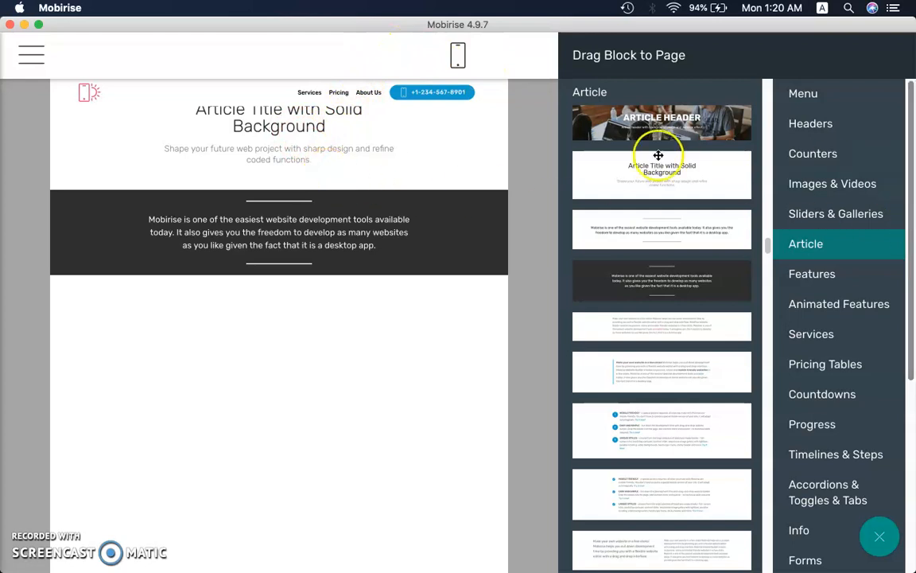
pyautogui.click(527, 170)
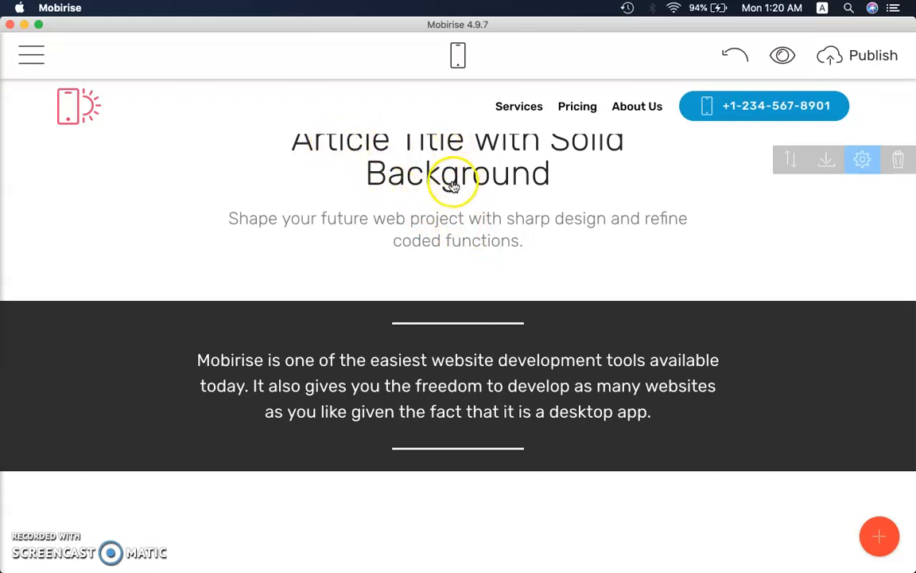
# Set the top spacing of the article title block to its maximum in the block's parameters
pyautogui.tripleClick(657, 221)
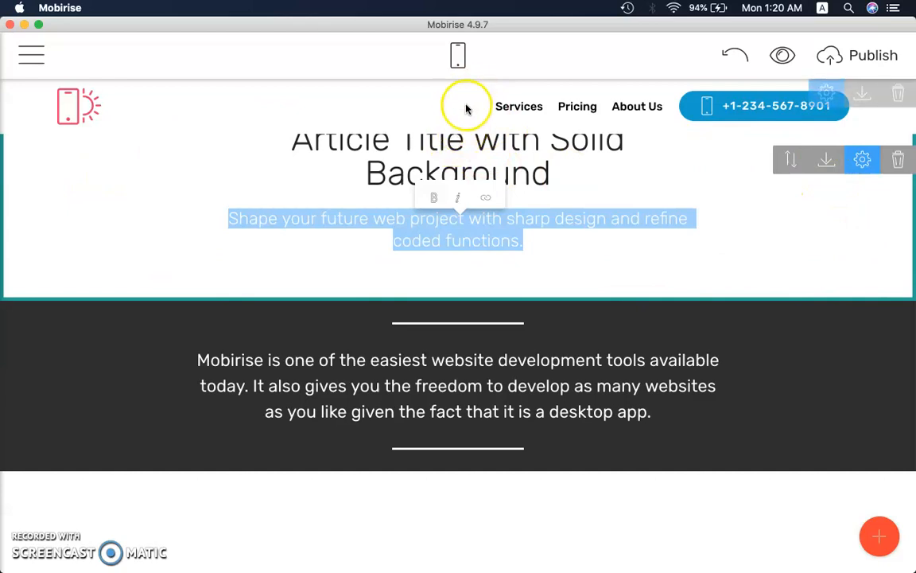
pyautogui.click(862, 160)
pyautogui.moveTo(834, 198); pyautogui.dragTo(868, 201)
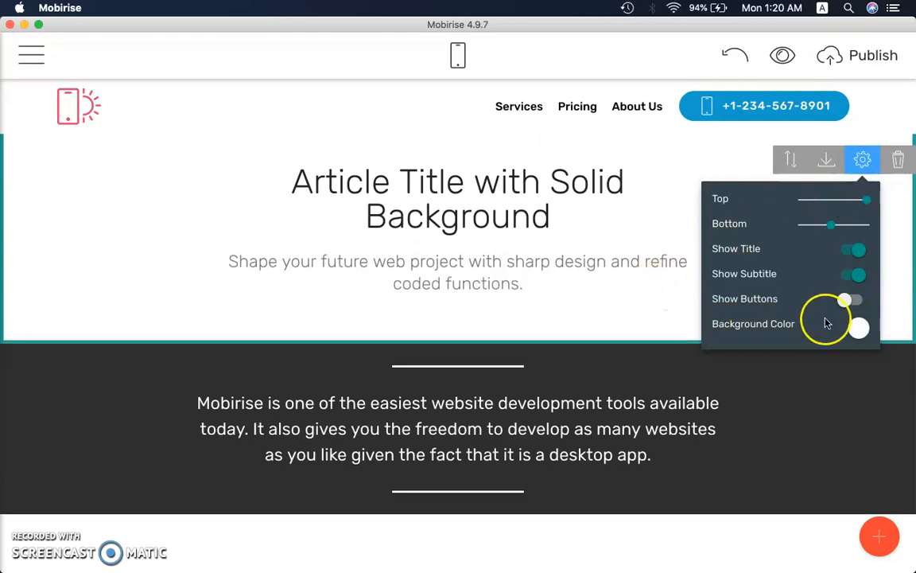
pyautogui.click(896, 254)
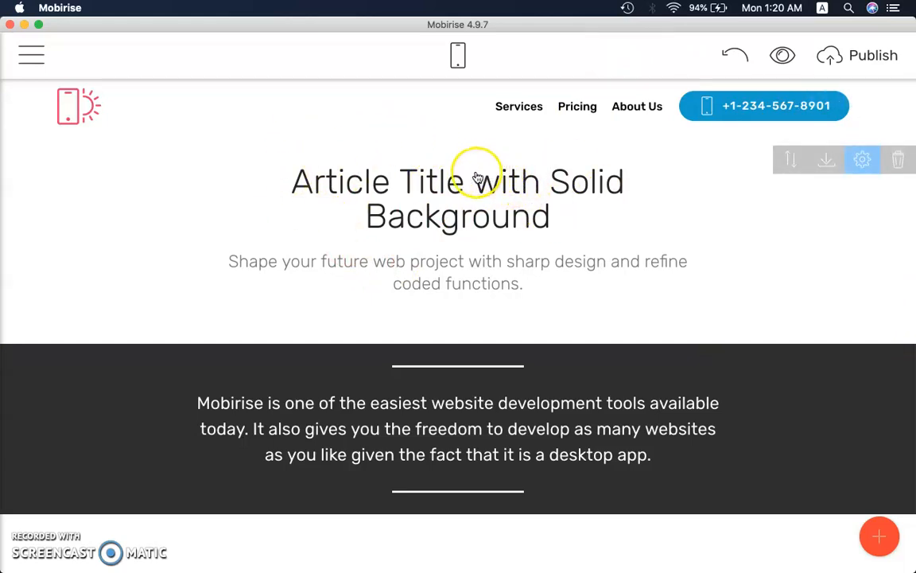
# Format the whole heading "Article Title with Solid Background" as bold and italic
pyautogui.tripleClick(336, 181)
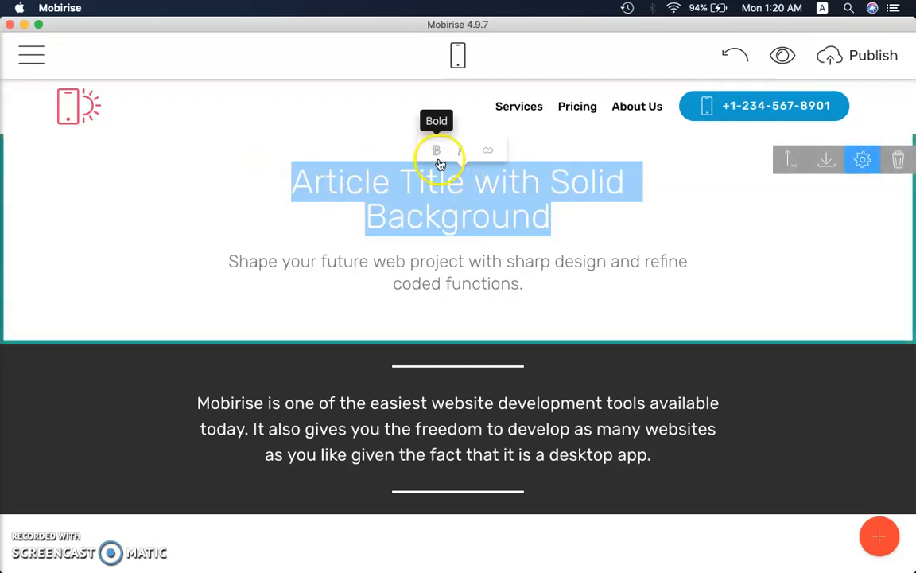
pyautogui.click(437, 153)
pyautogui.click(463, 152)
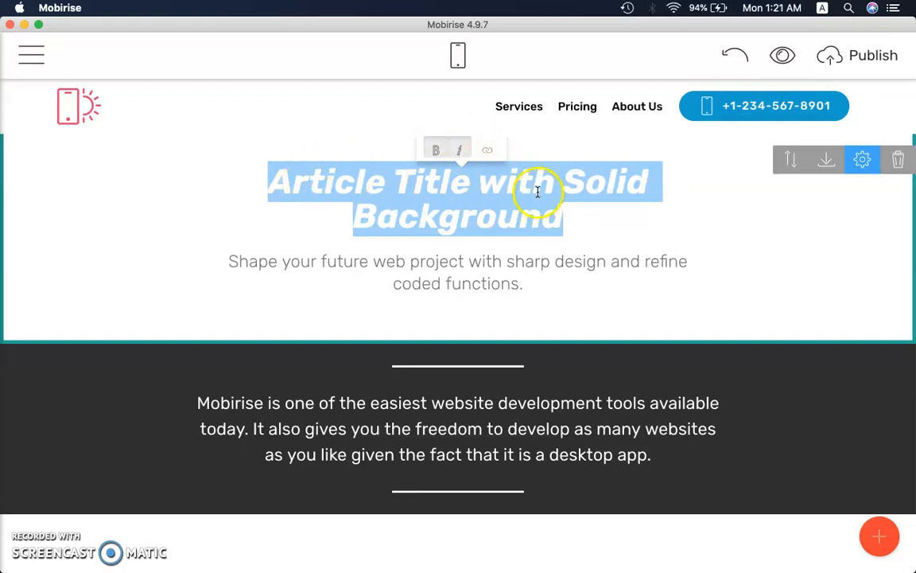
pyautogui.click(502, 151)
pyautogui.click(536, 204)
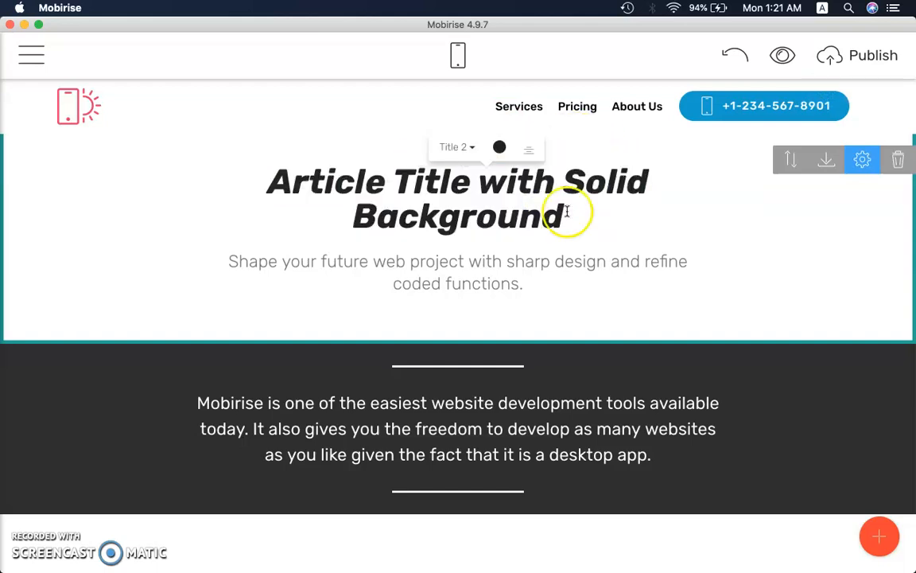
# Change the article heading's text color to light pink #ff7f9f from the color palette
pyautogui.moveTo(581, 215); pyautogui.dragTo(256, 174)
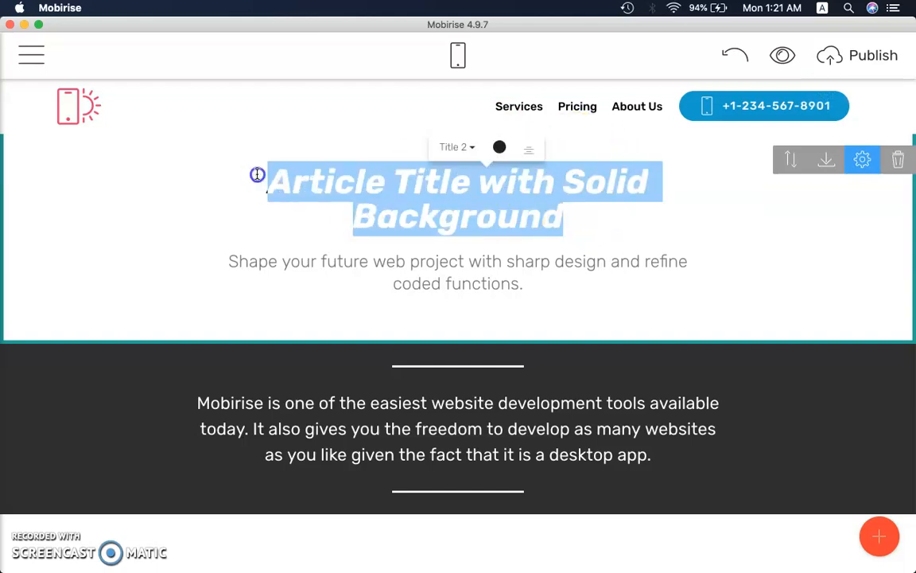
pyautogui.click(481, 217)
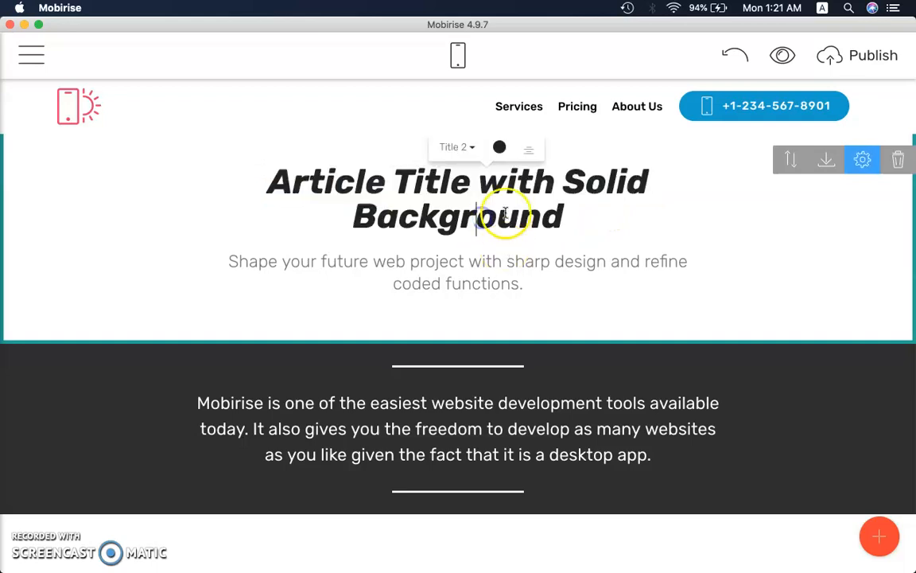
pyautogui.click(501, 149)
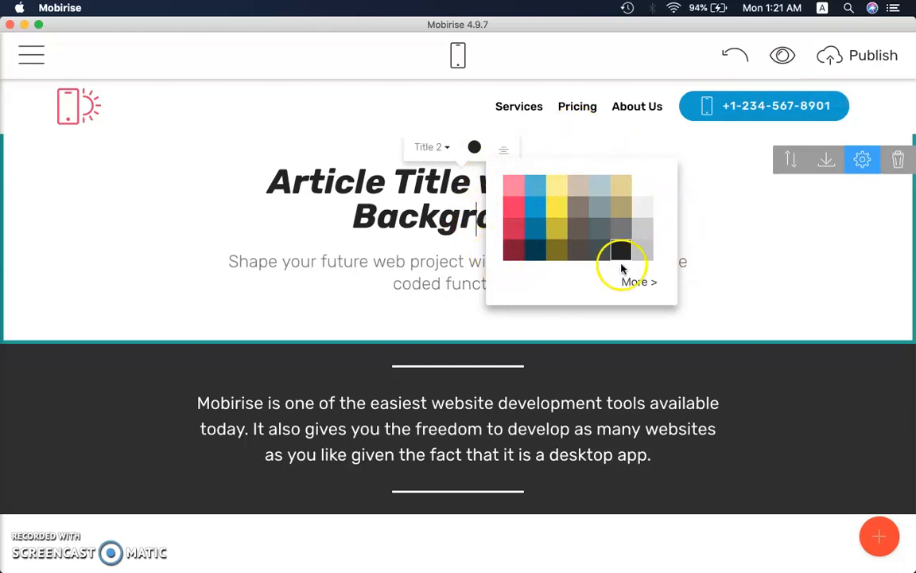
pyautogui.click(514, 189)
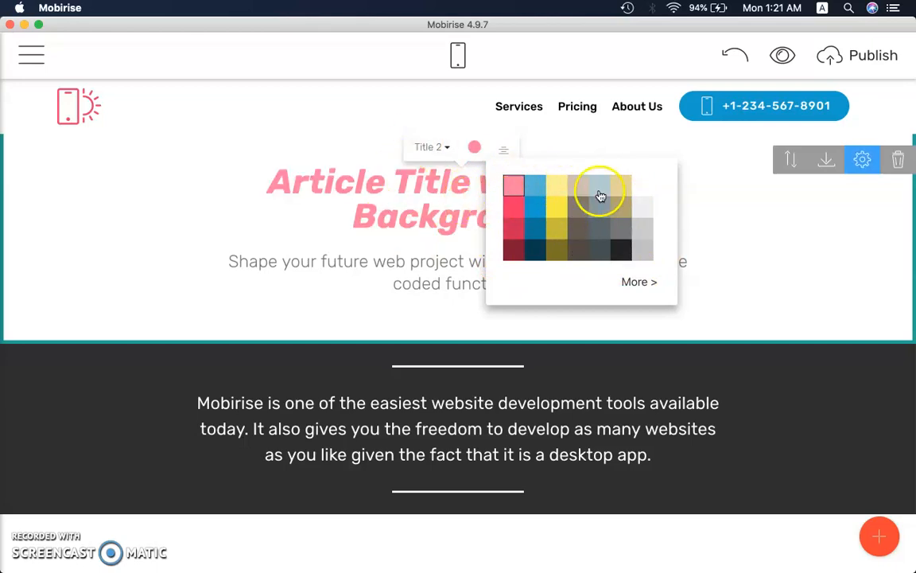
pyautogui.click(636, 282)
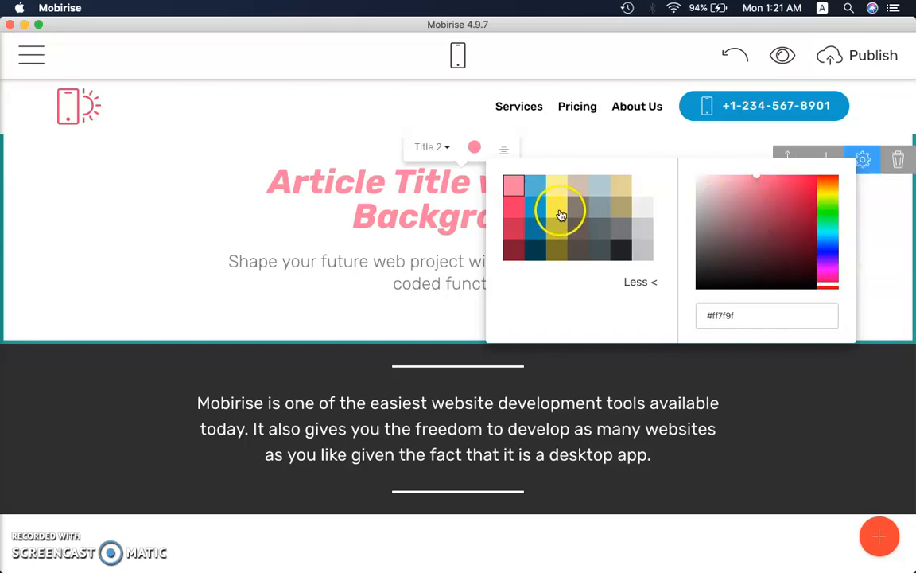
pyautogui.click(458, 188)
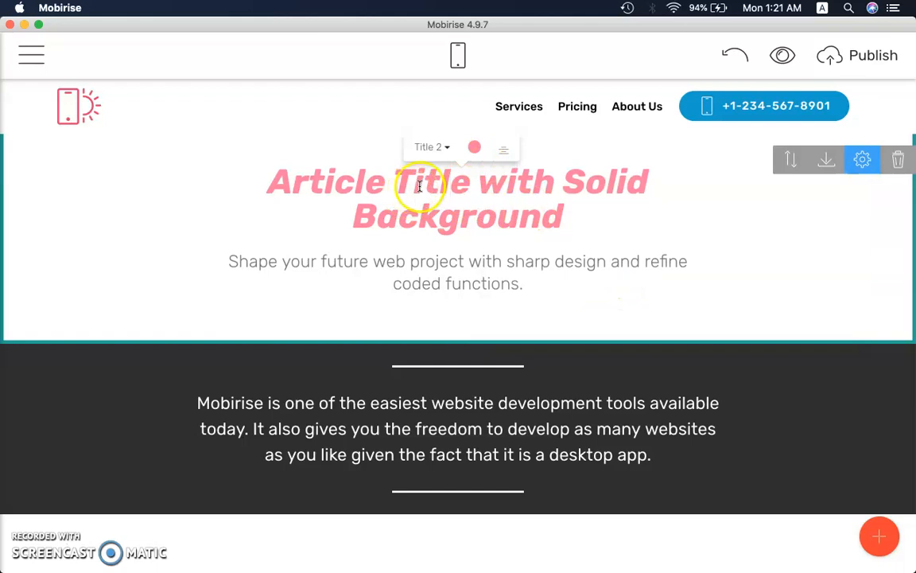
# Open the site styles for the Title 2 font and browse the additional Google Fonts offered for it
pyautogui.click(446, 149)
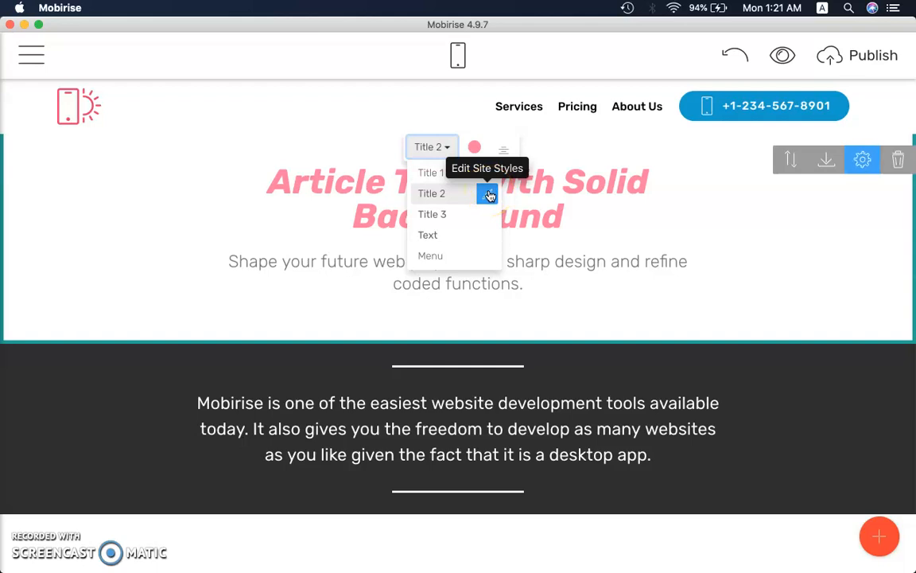
pyautogui.click(444, 202)
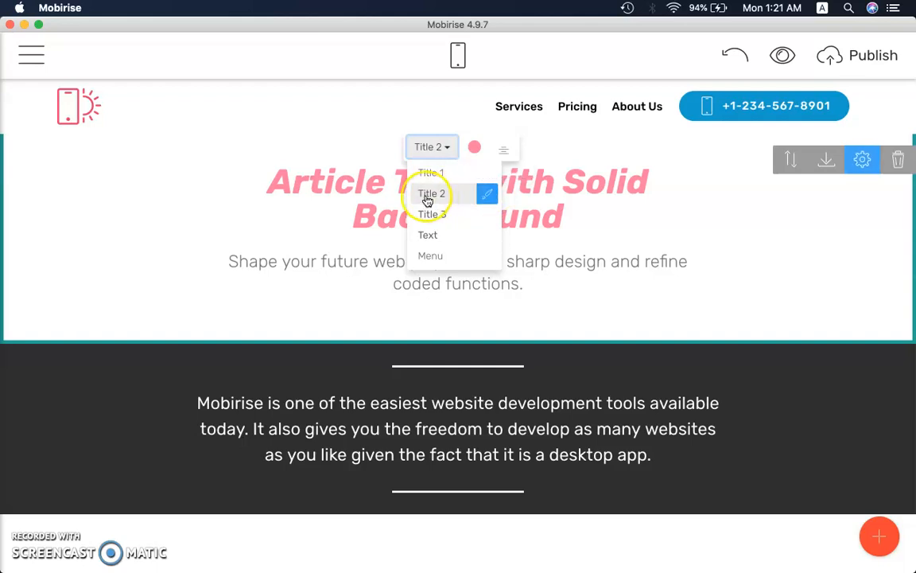
pyautogui.click(487, 196)
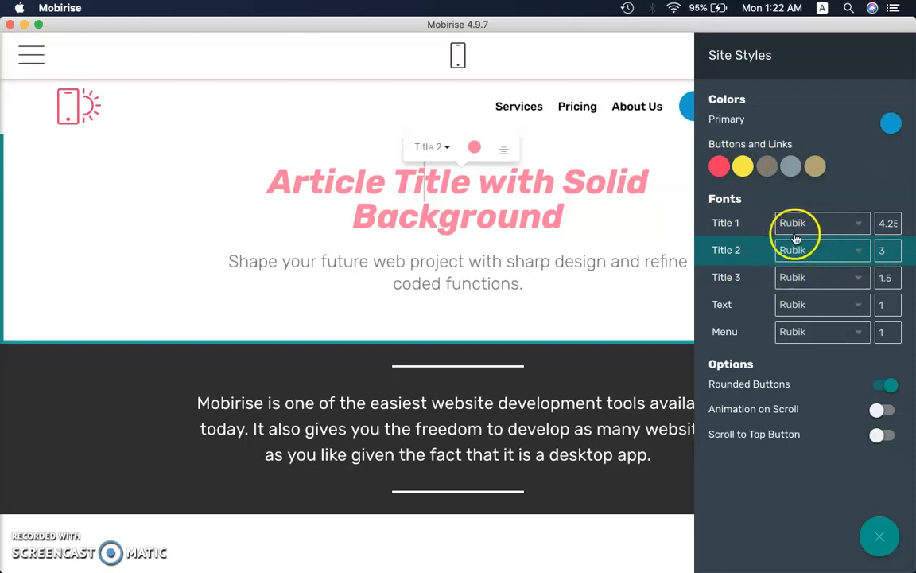
pyautogui.click(859, 251)
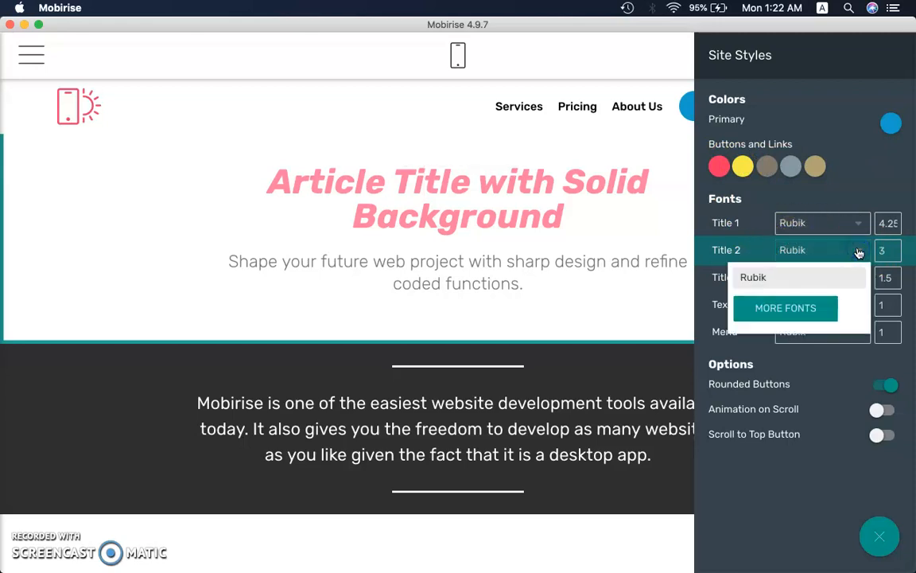
pyautogui.click(810, 307)
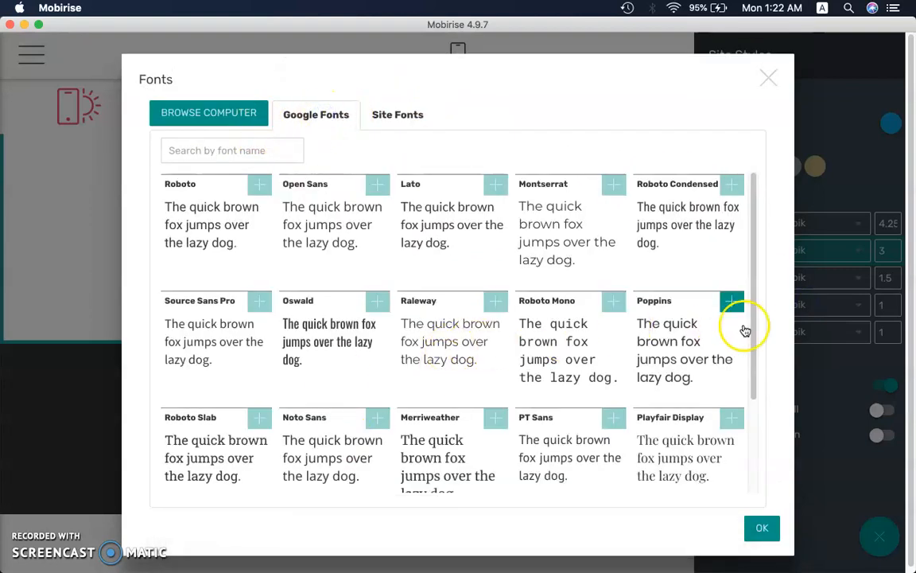
pyautogui.moveTo(753, 317); pyautogui.dragTo(742, 262)
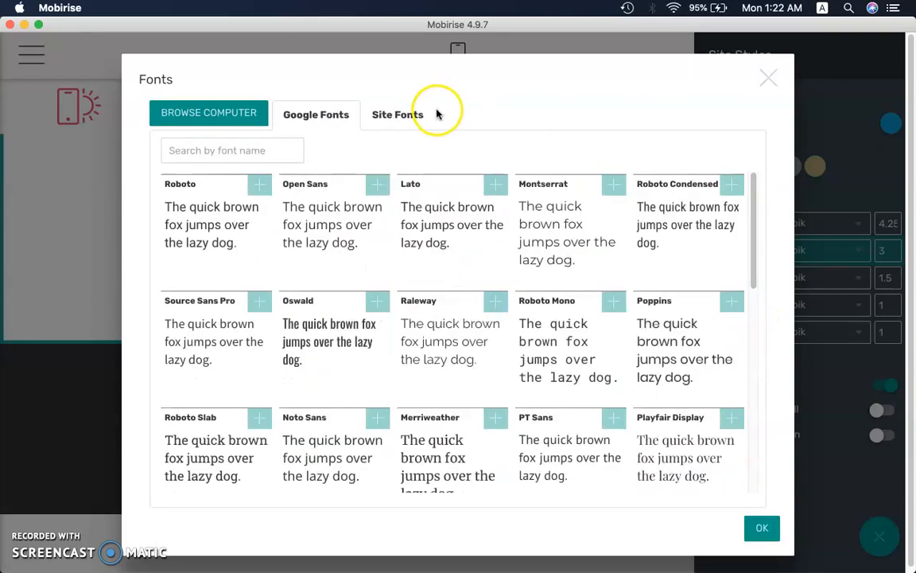
# Switch to Chrome, search for "google fonts" and open the Google Fonts website
pyautogui.click(229, 552)
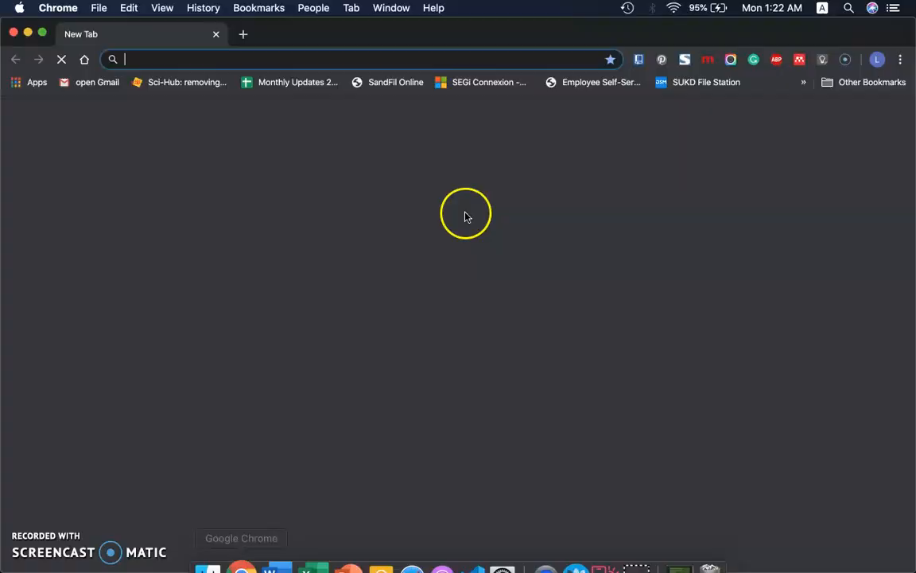
pyautogui.write('goog')
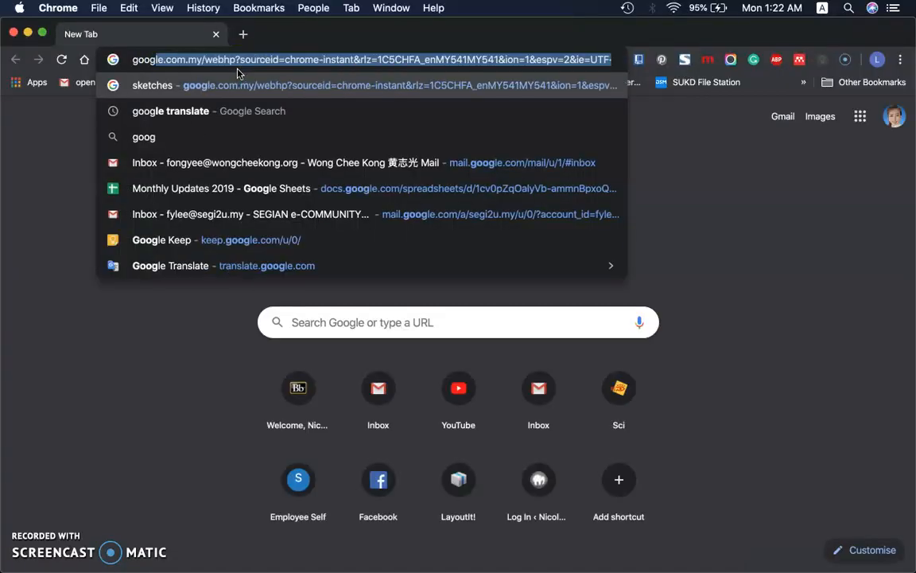
pyautogui.write('le fonts')
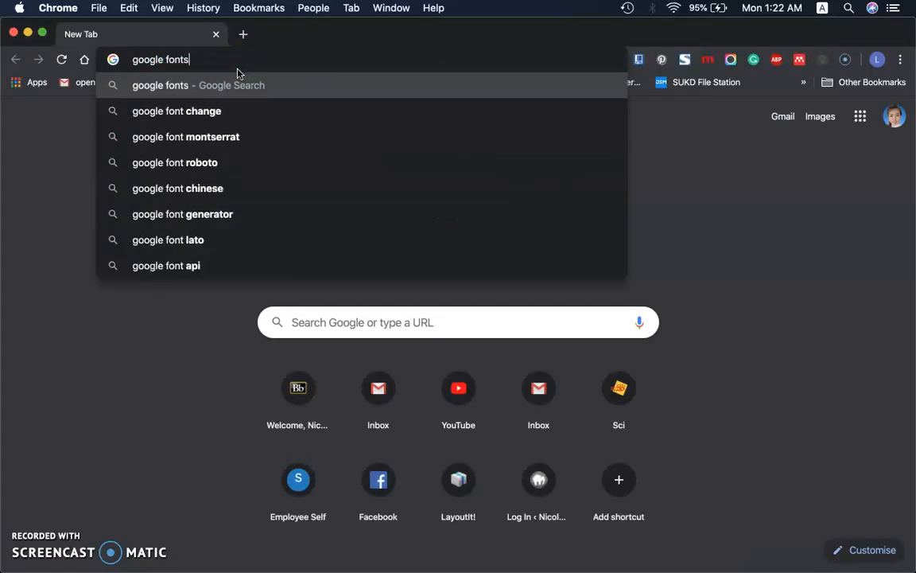
pyautogui.press('Return')
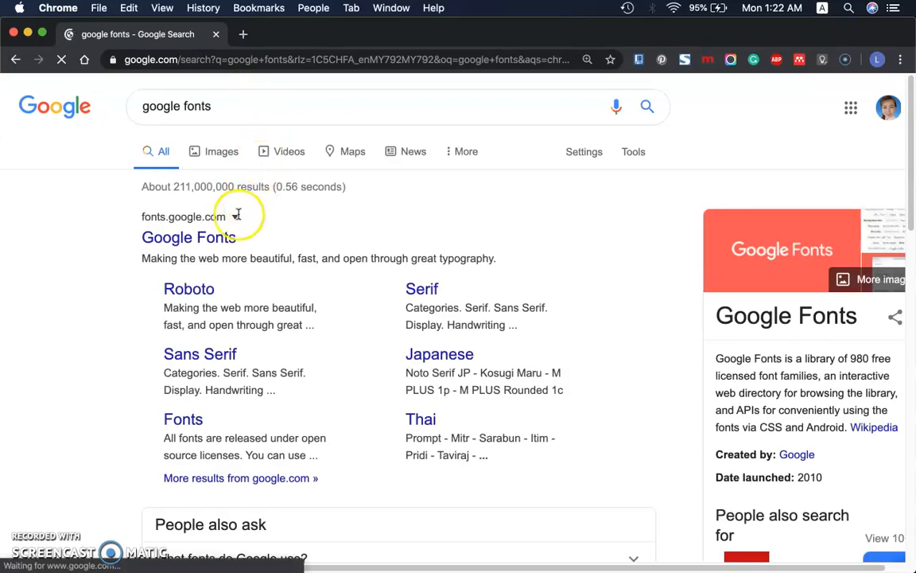
pyautogui.click(221, 238)
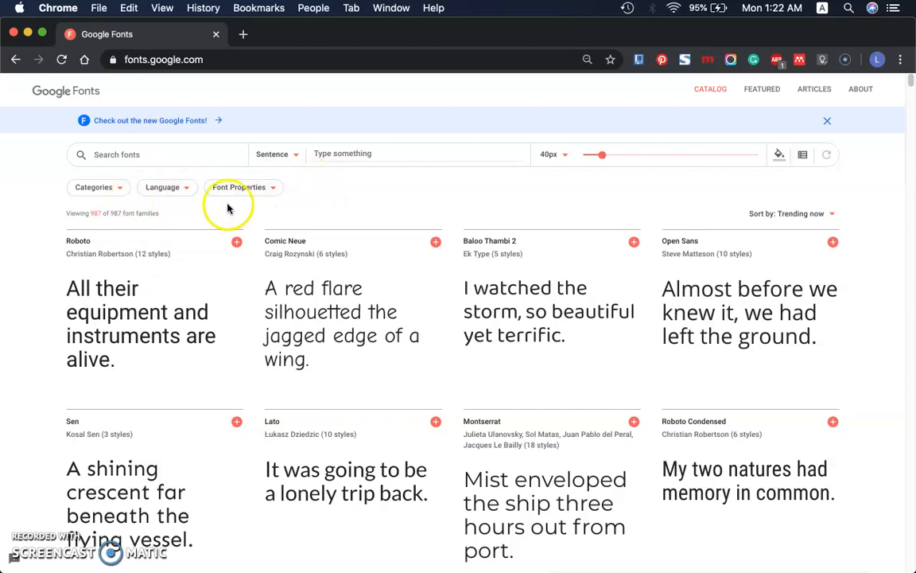
# Deselect the Serif, Sans Serif, Display, Handwriting and Monospace categories in the Google Fonts category filter
pyautogui.click(117, 188)
pyautogui.click(82, 238)
pyautogui.click(82, 254)
pyautogui.click(82, 270)
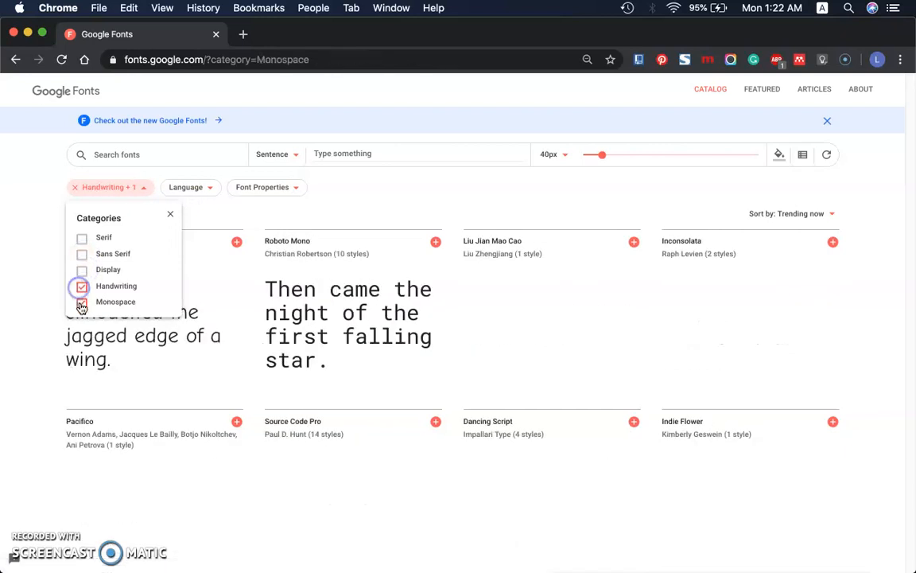
pyautogui.click(82, 302)
pyautogui.click(112, 191)
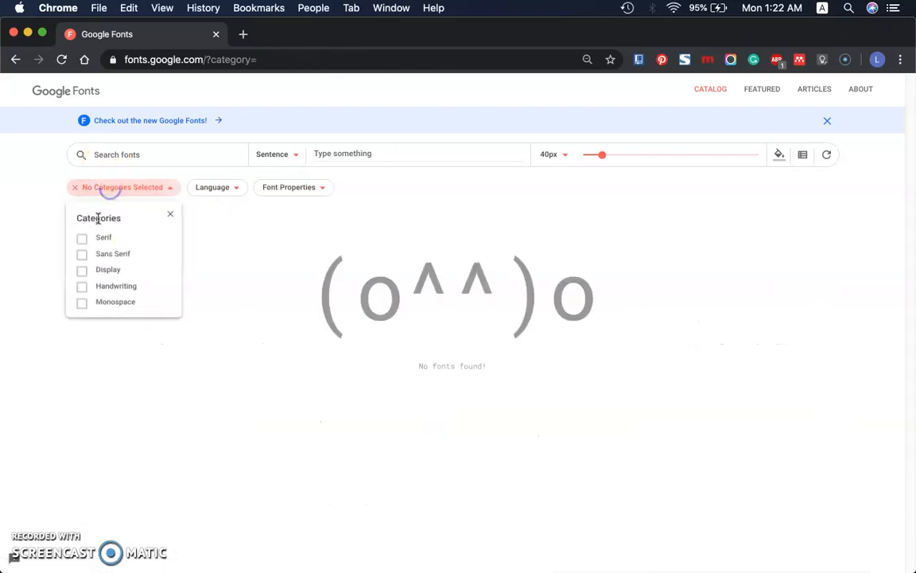
# Filter the Google Fonts catalog to the Serif and Handwriting categories and look through the listed fonts for Pacifico
pyautogui.click(82, 237)
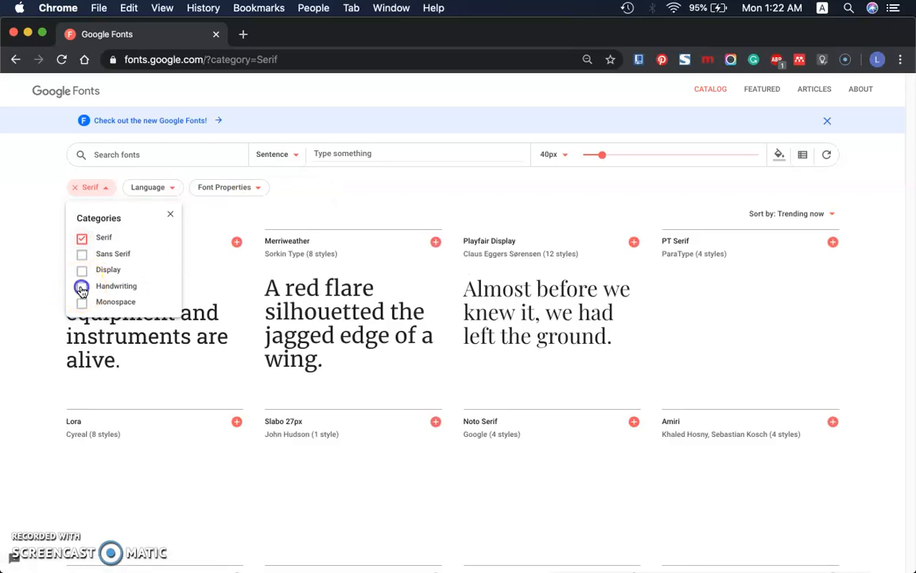
pyautogui.click(898, 265)
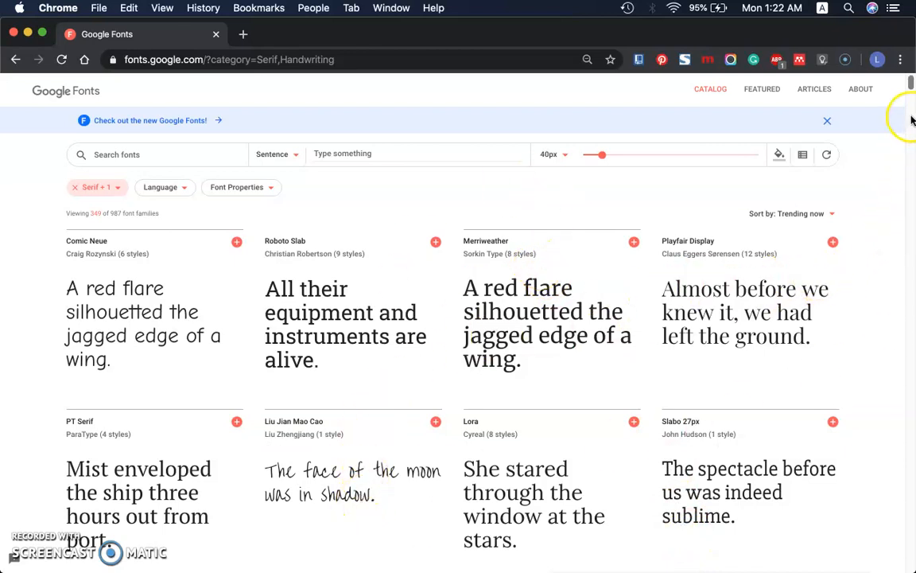
pyautogui.moveTo(909, 89)
pyautogui.mouseDown()
pyautogui.moveTo(912, 109)
pyautogui.moveTo(912, 99)
pyautogui.mouseUp()
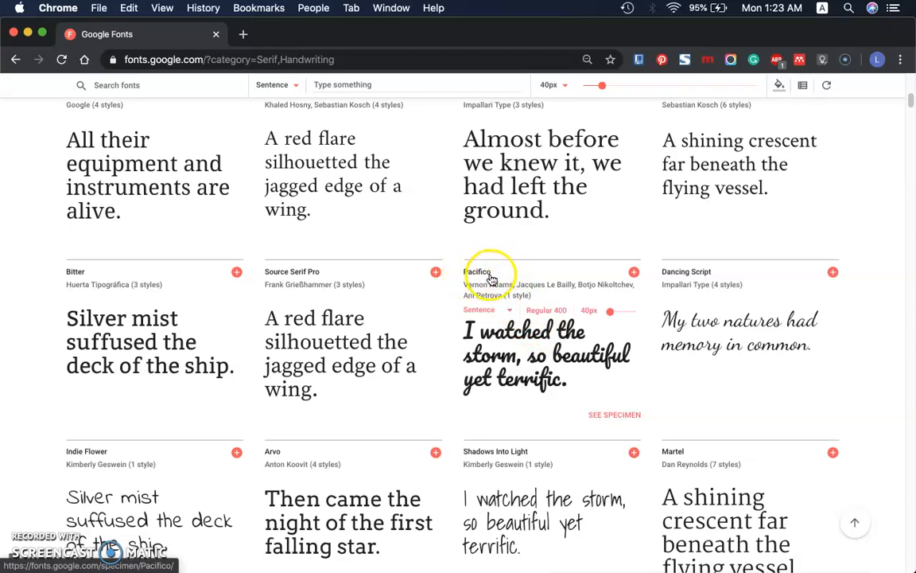
# Switch back to Mobirise, search its Google Fonts for "paci" and add Pacifico as the Title 2 font
pyautogui.moveTo(557, 550)
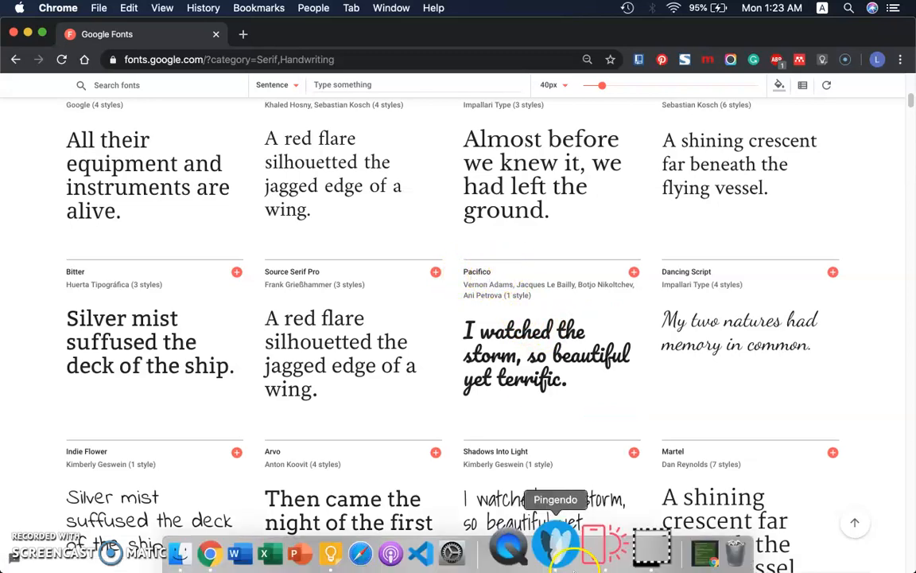
pyautogui.click(595, 550)
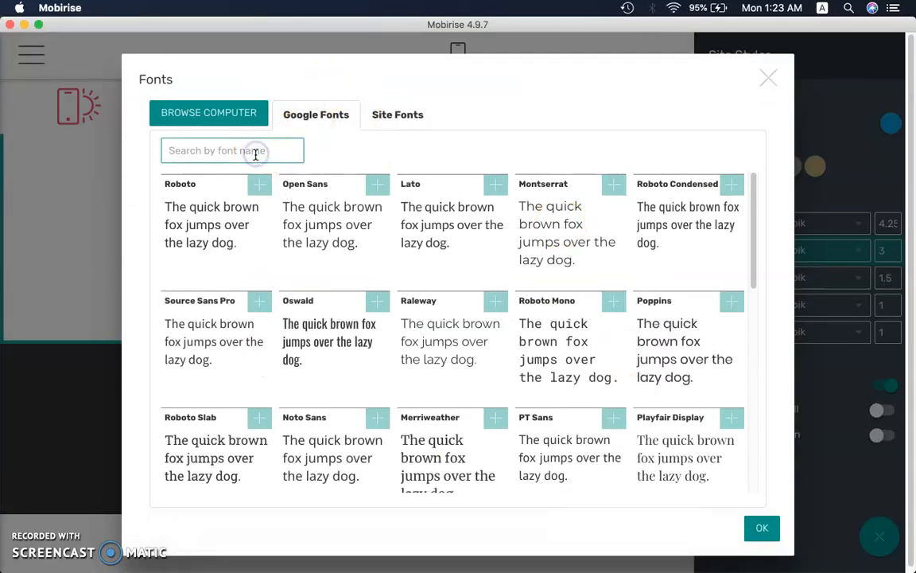
pyautogui.click(256, 154)
pyautogui.write('paci')
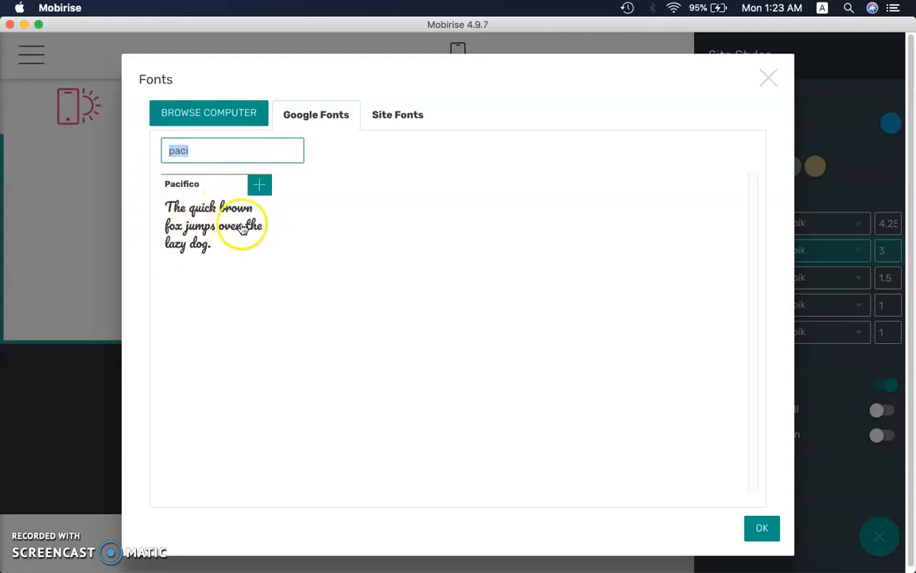
pyautogui.click(261, 187)
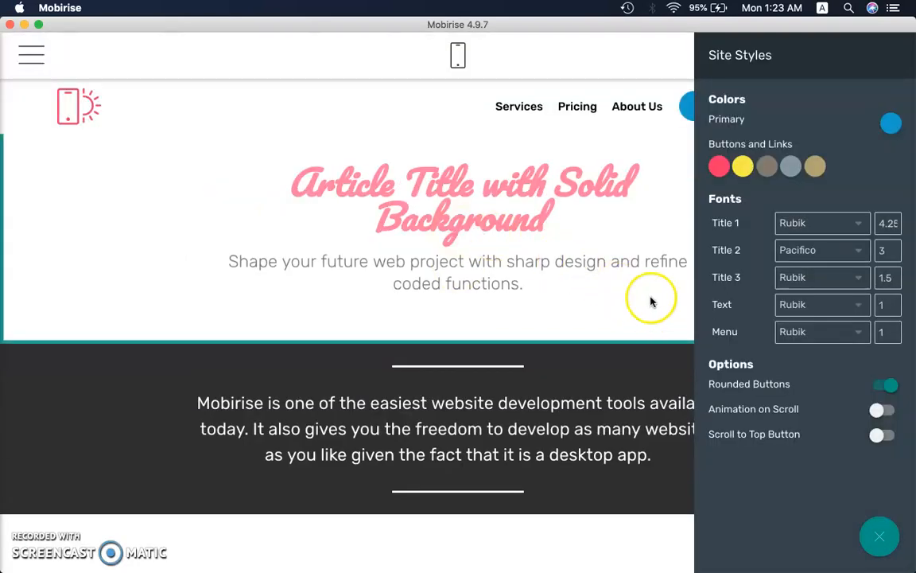
# Close the site styles and select the whole article heading text to check its formatting
pyautogui.moveTo(302, 172); pyautogui.dragTo(578, 200)
pyautogui.click(580, 225)
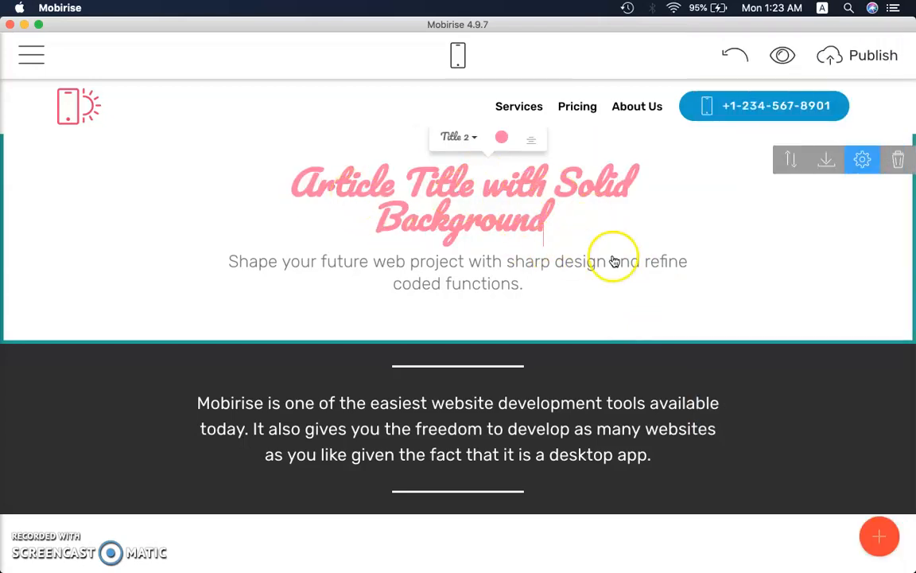
pyautogui.moveTo(569, 229); pyautogui.dragTo(247, 198)
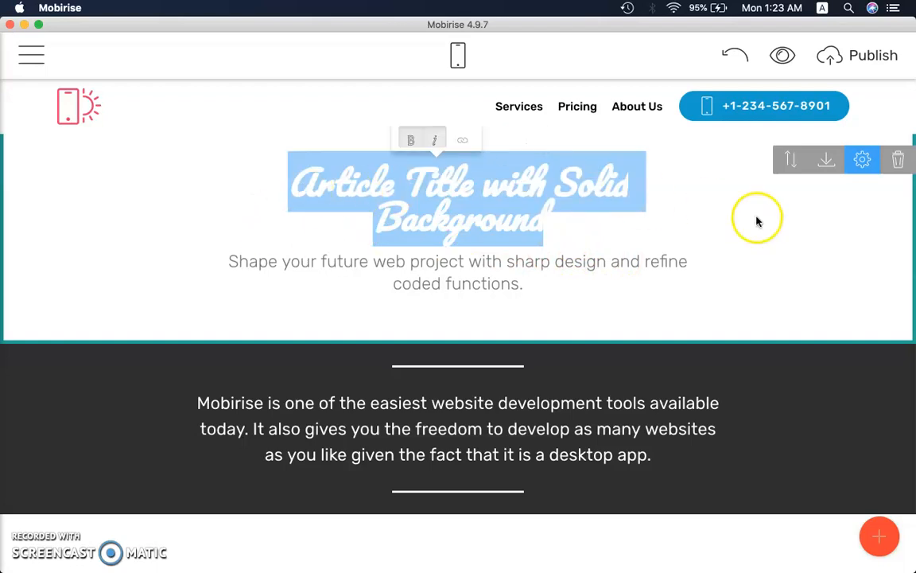
# Insert the word "the" after "with" in the subtitle below the article heading
pyautogui.tripleClick(474, 278)
pyautogui.click(491, 282)
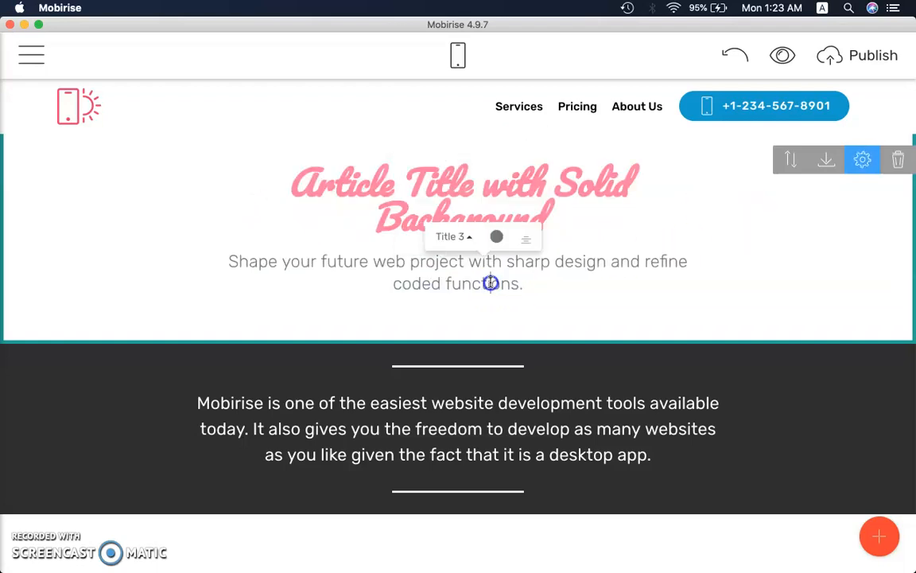
pyautogui.click(467, 262)
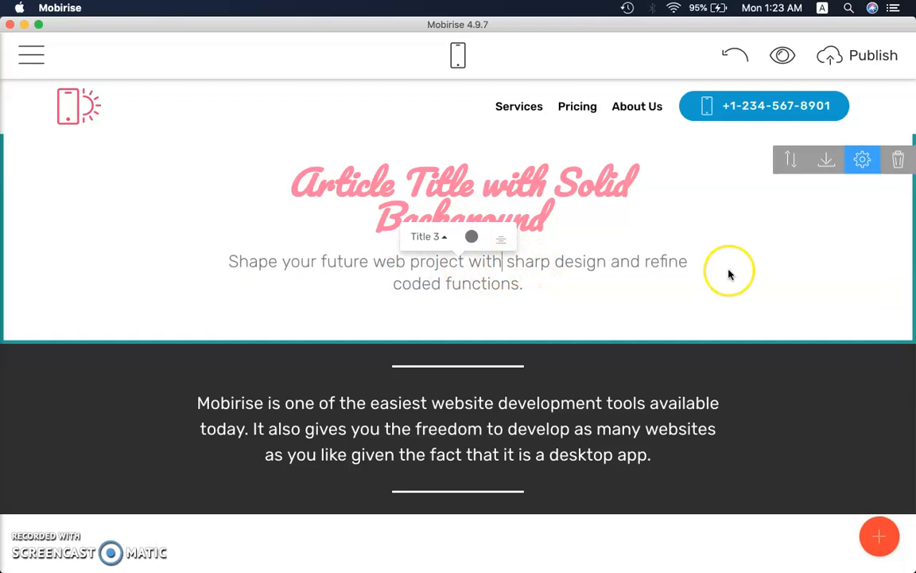
pyautogui.write('the')
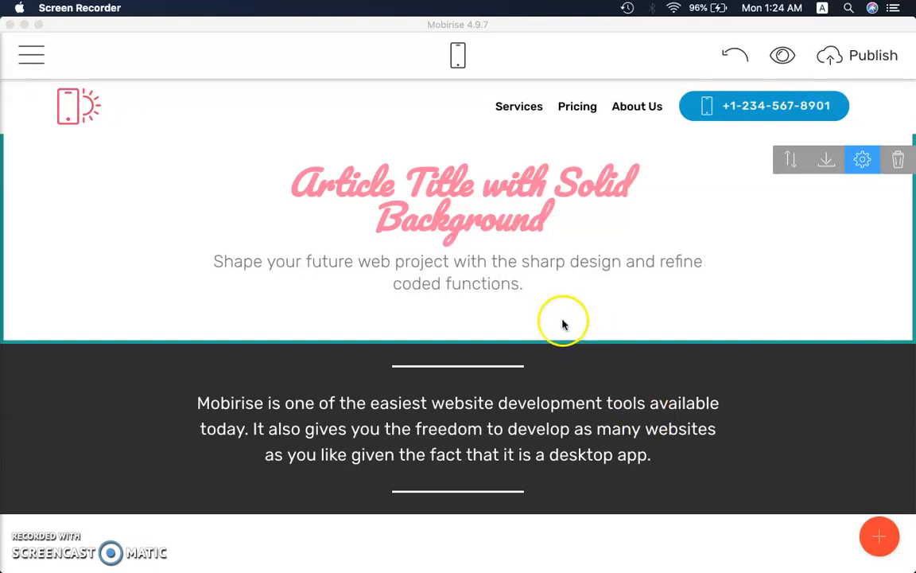
# Add the Sliders & Galleries block with category filter buttons below the dark article block
pyautogui.click(876, 526)
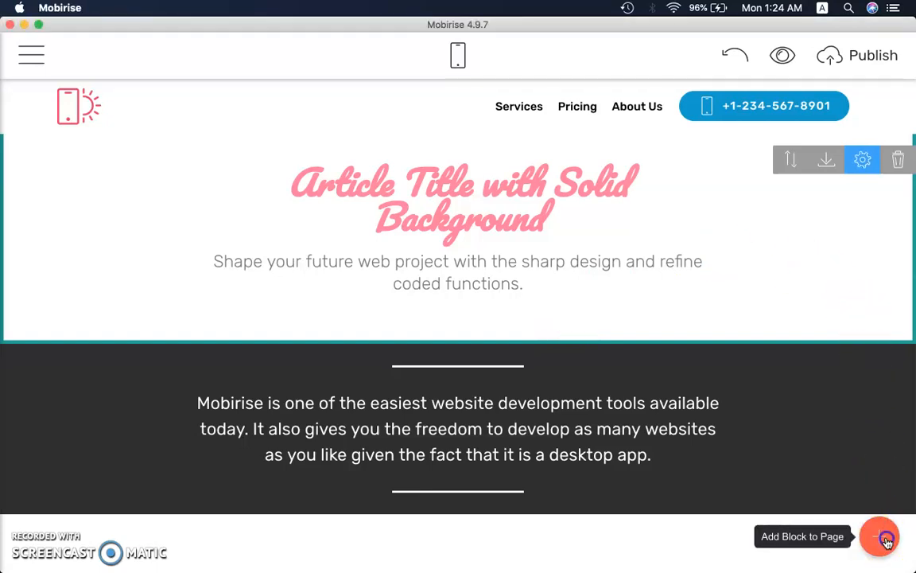
pyautogui.click(879, 535)
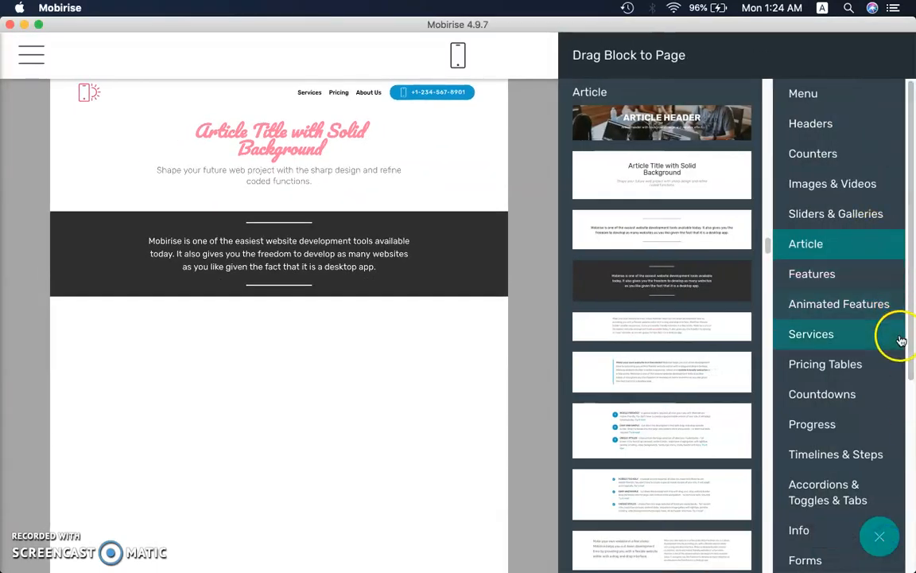
pyautogui.click(863, 215)
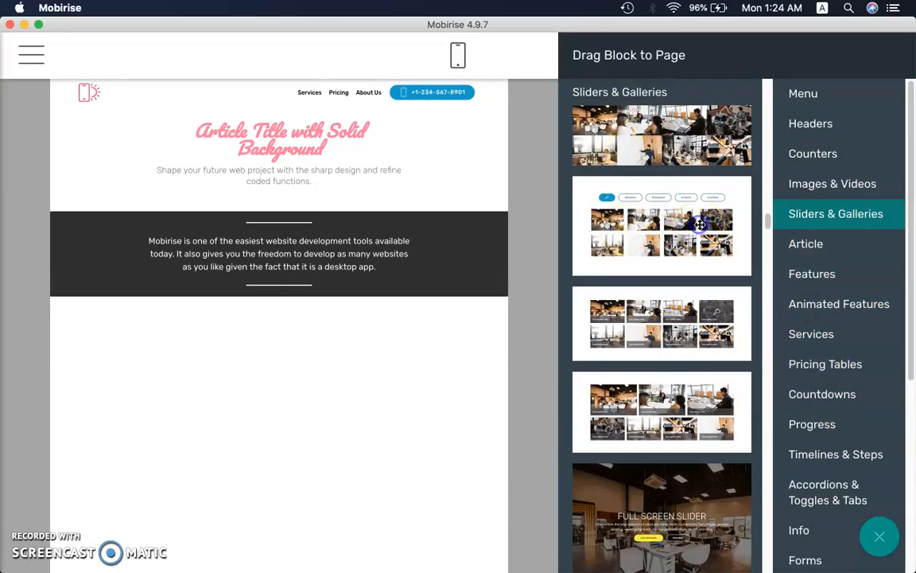
pyautogui.moveTo(665, 248); pyautogui.dragTo(226, 382)
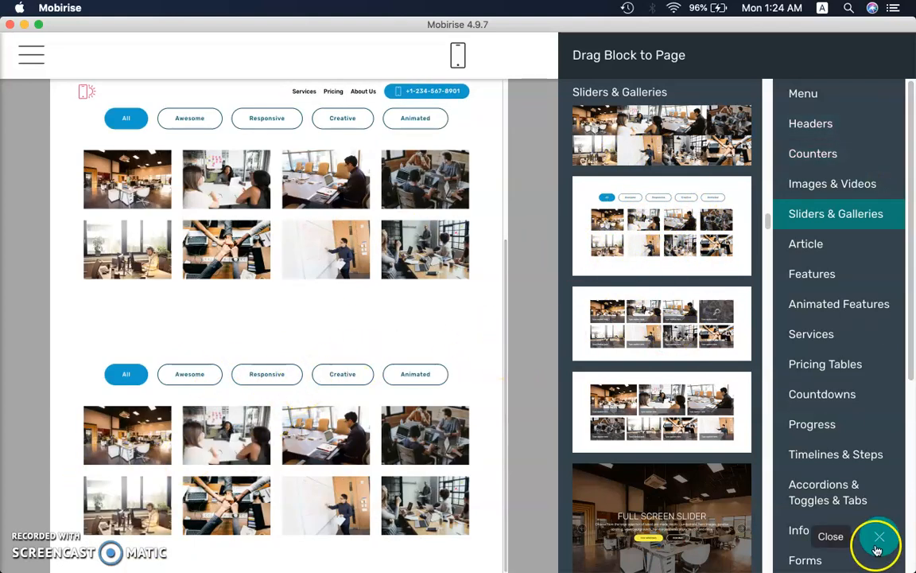
# Close the block list and delete the duplicate gallery block from the page
pyautogui.click(505, 228)
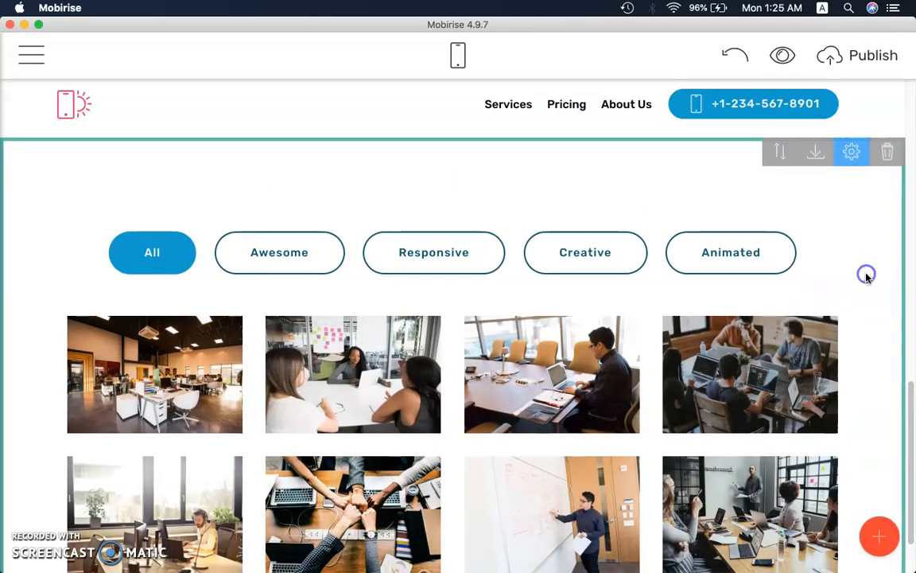
pyautogui.click(888, 152)
pyautogui.click(627, 116)
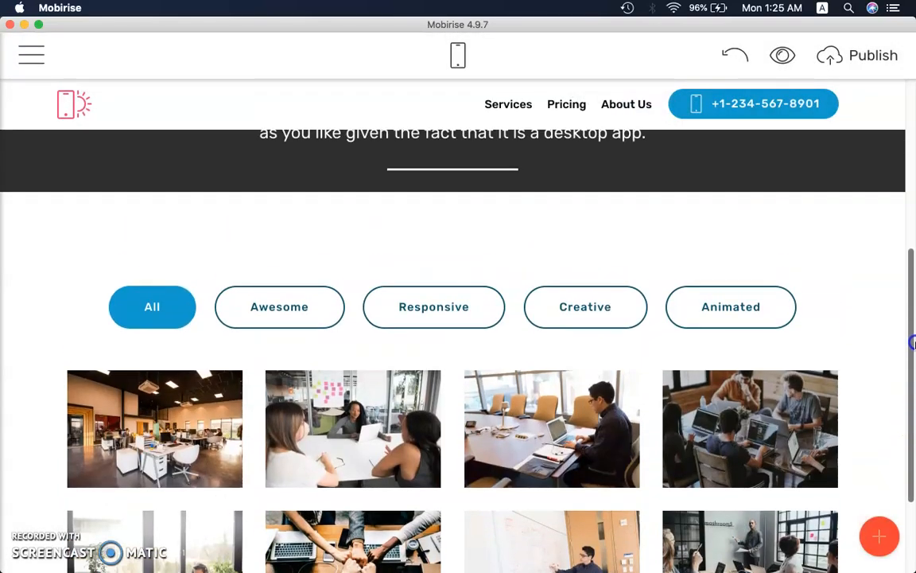
pyautogui.moveTo(914, 343); pyautogui.dragTo(913, 400)
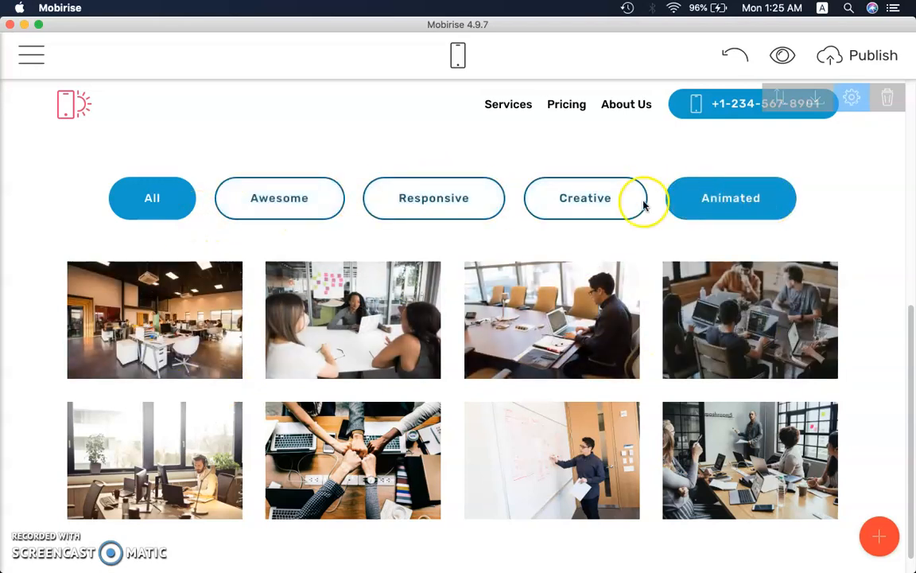
# Try to replace the first gallery image with a "business" picture from the Free Online Library
pyautogui.click(205, 356)
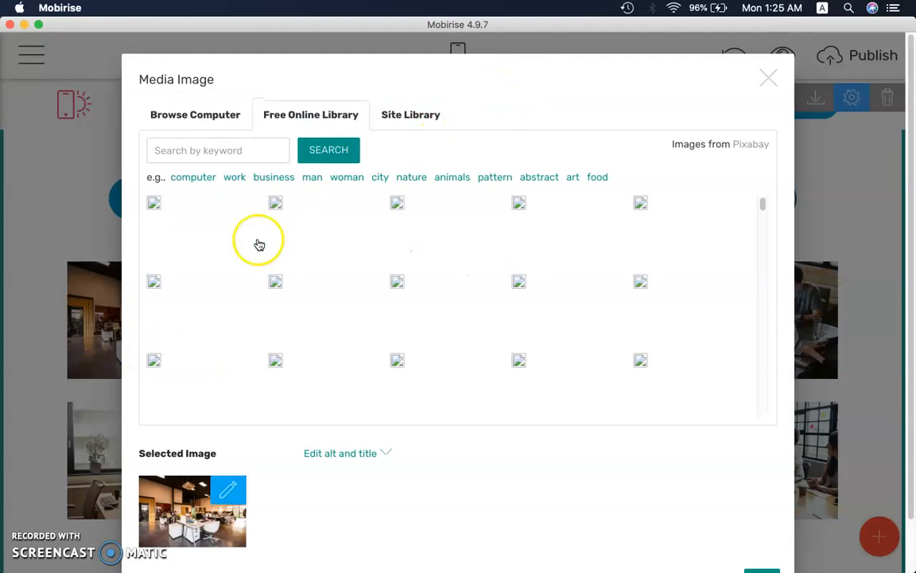
pyautogui.click(207, 118)
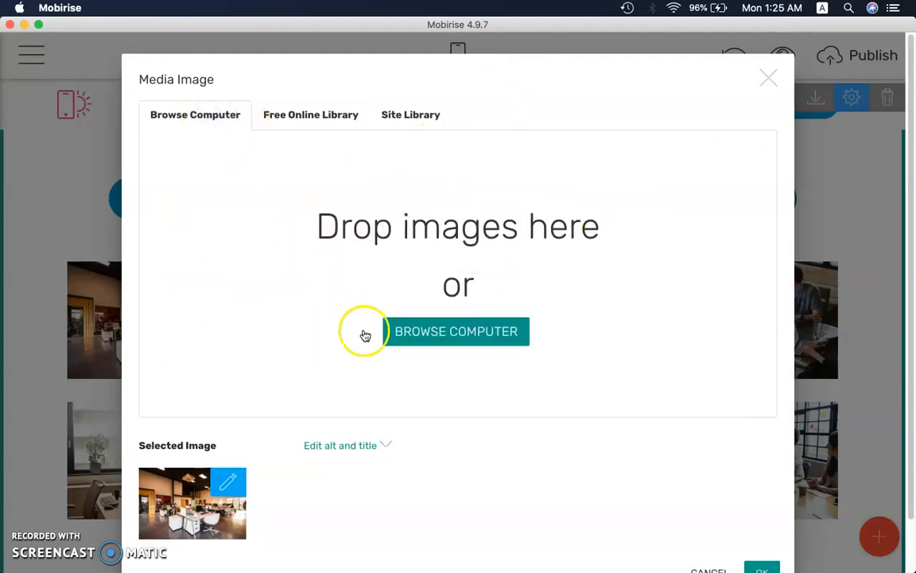
pyautogui.click(321, 119)
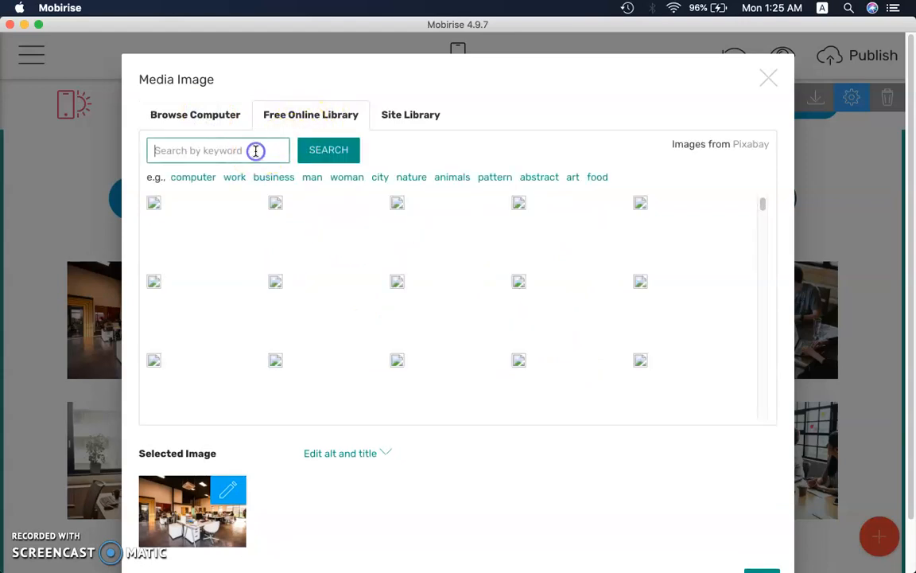
pyautogui.click(260, 179)
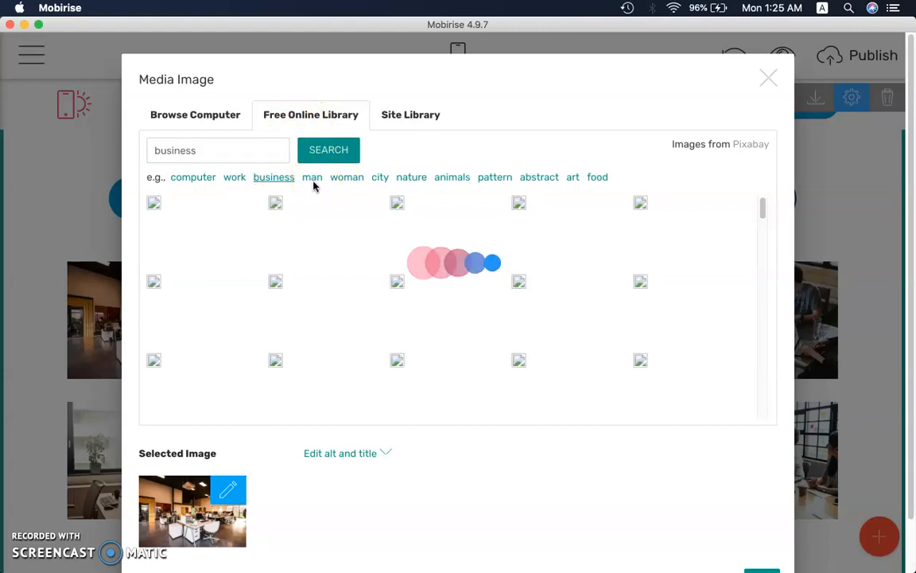
pyautogui.click(157, 207)
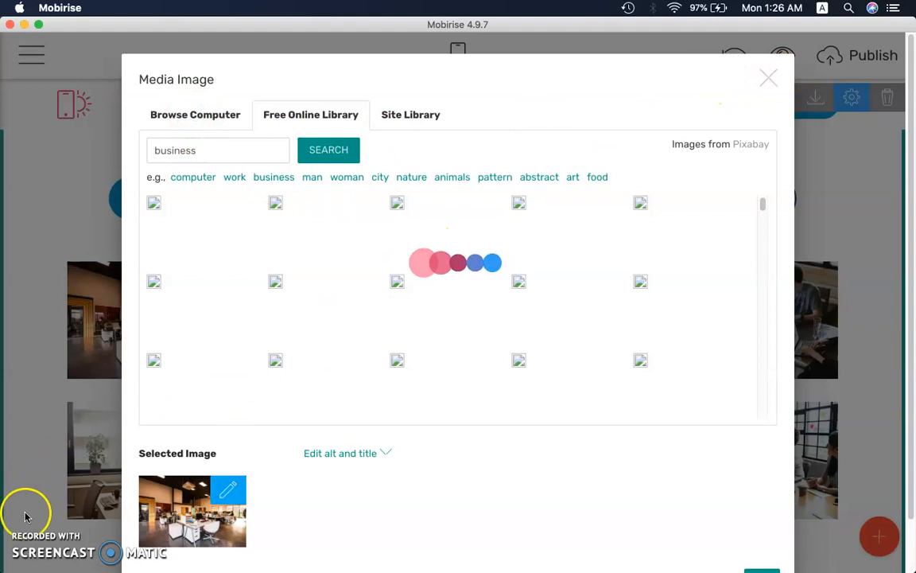
pyautogui.click(767, 61)
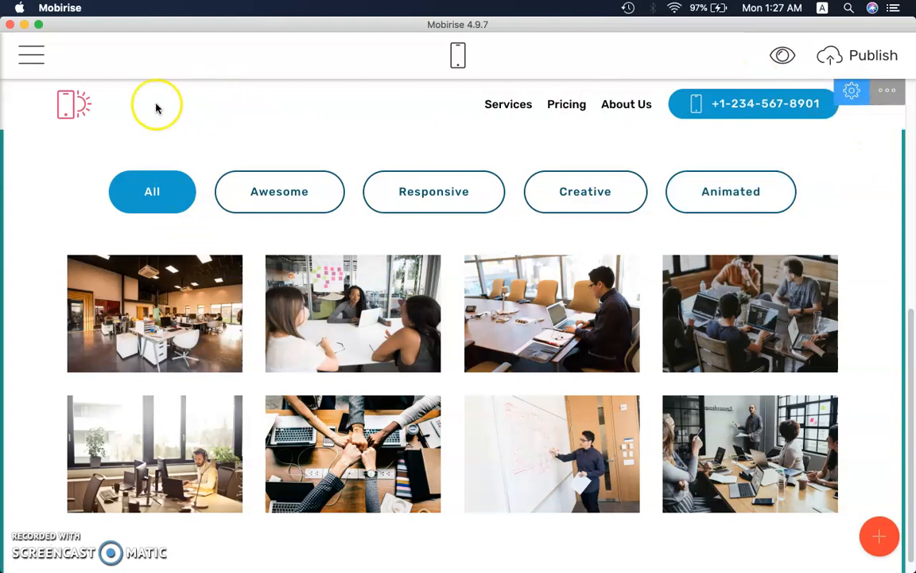
# Open the gallery block's parameters and turn on Full Width, keeping Gradient Overlay enabled
pyautogui.click(853, 91)
pyautogui.moveTo(864, 356); pyautogui.dragTo(884, 274)
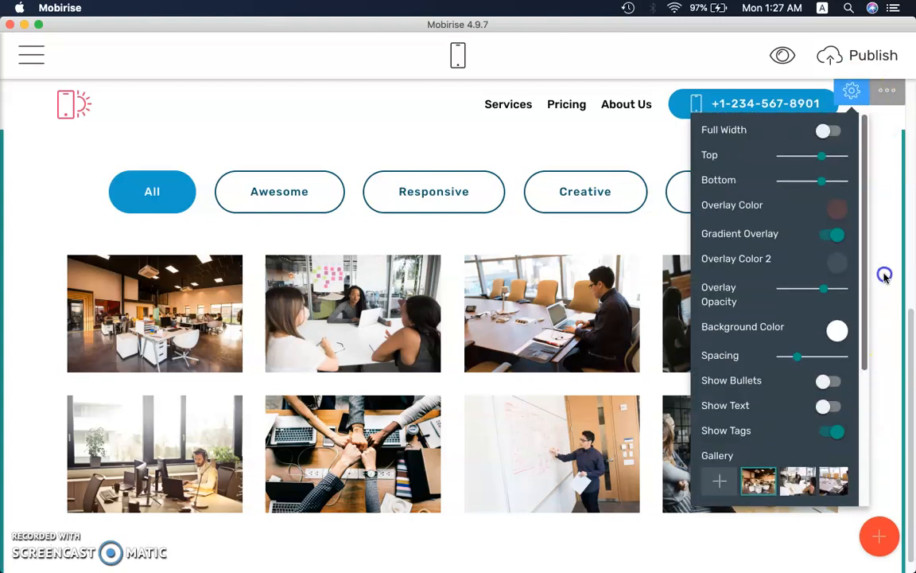
pyautogui.click(824, 131)
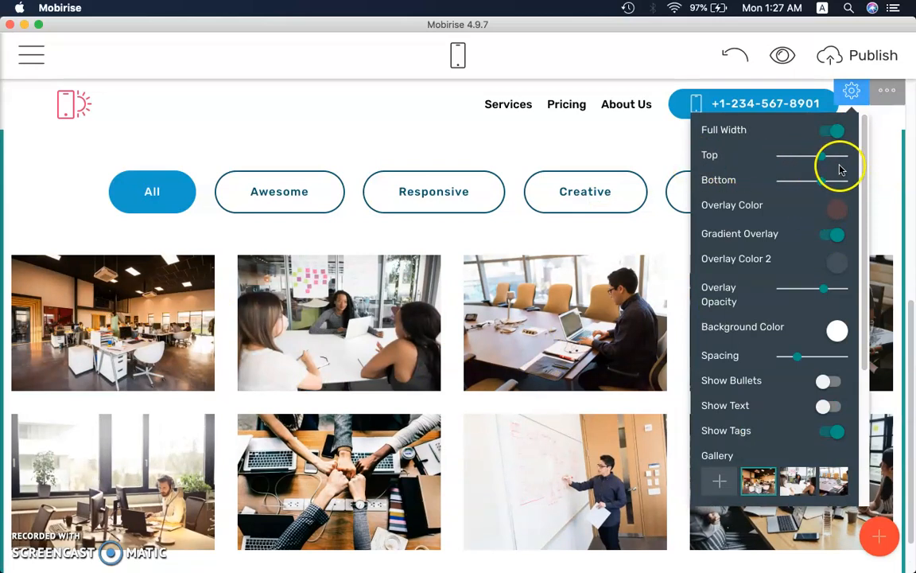
pyautogui.click(835, 235)
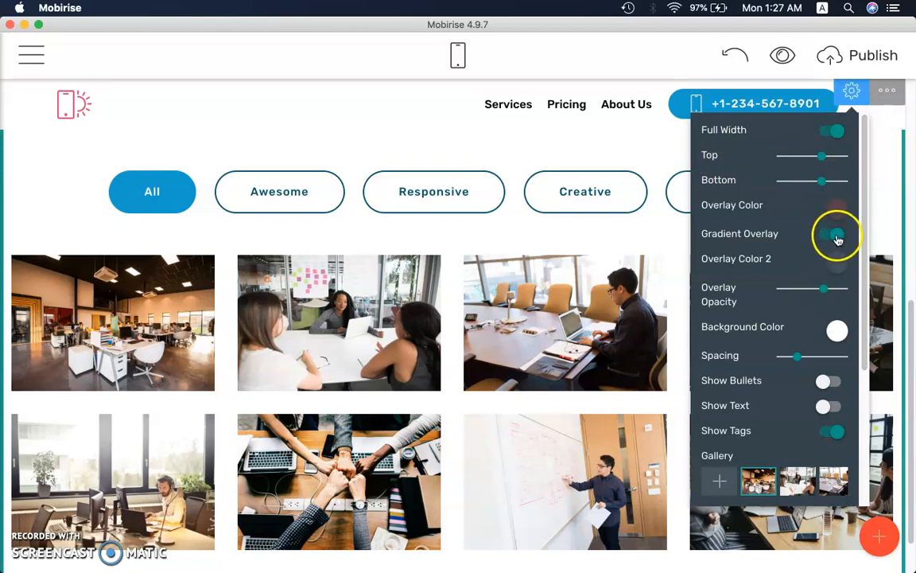
# Try several palette colors for the gallery block's background and set it to light beige
pyautogui.click(838, 330)
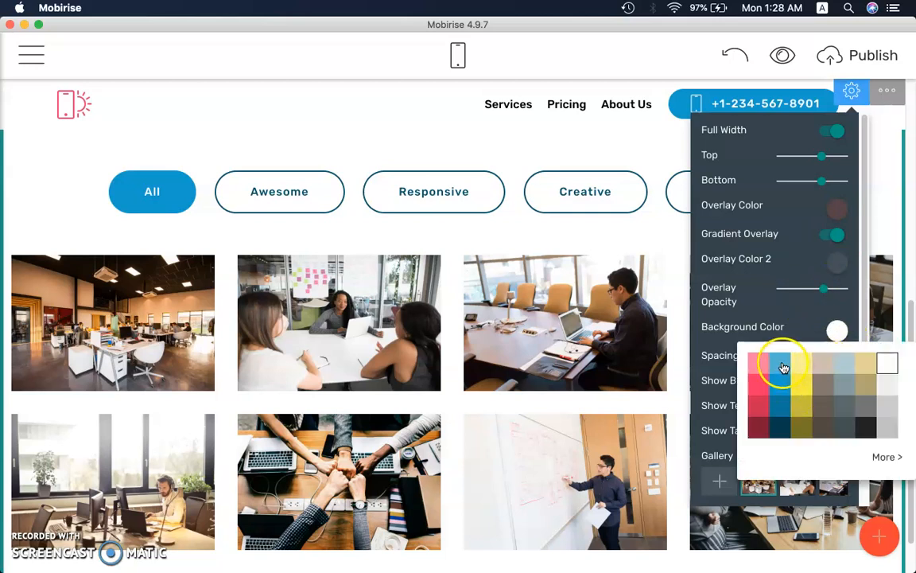
pyautogui.click(807, 366)
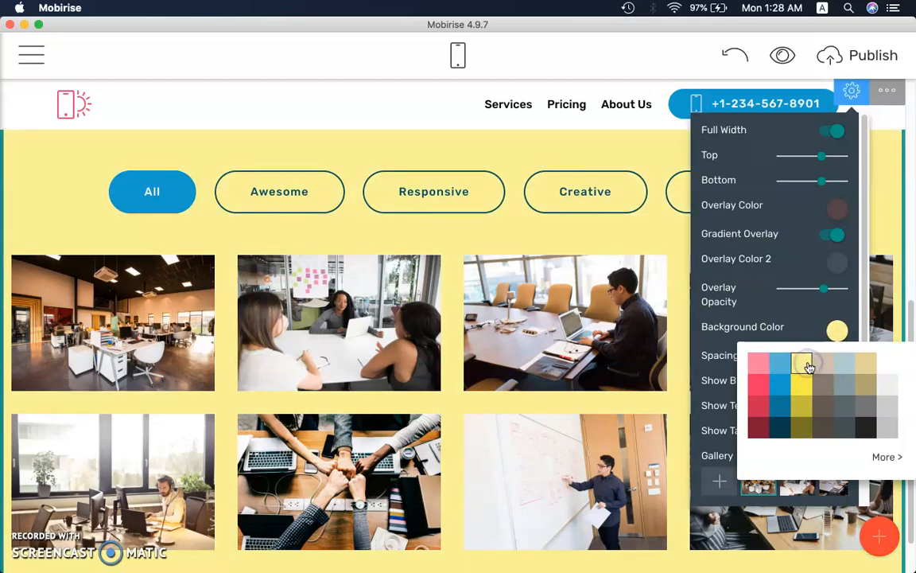
pyautogui.click(846, 363)
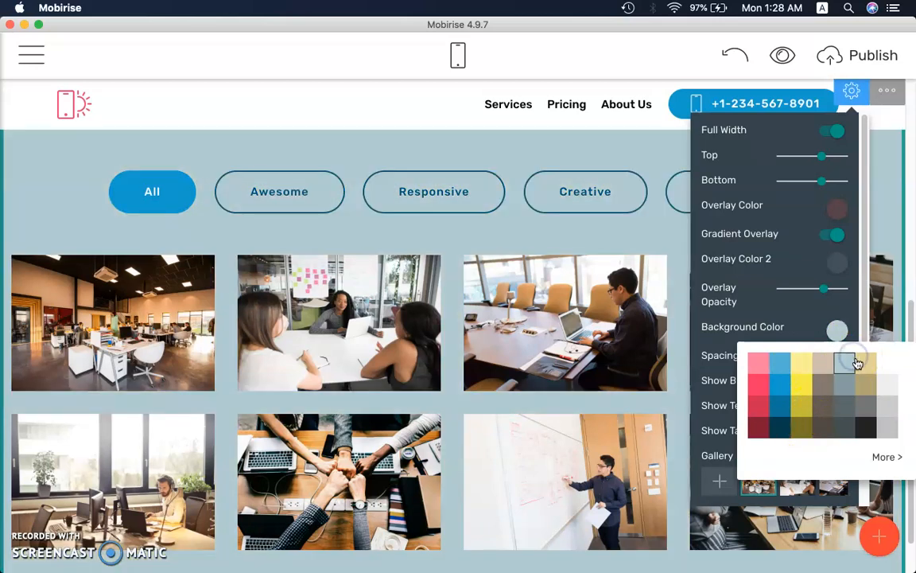
pyautogui.click(866, 364)
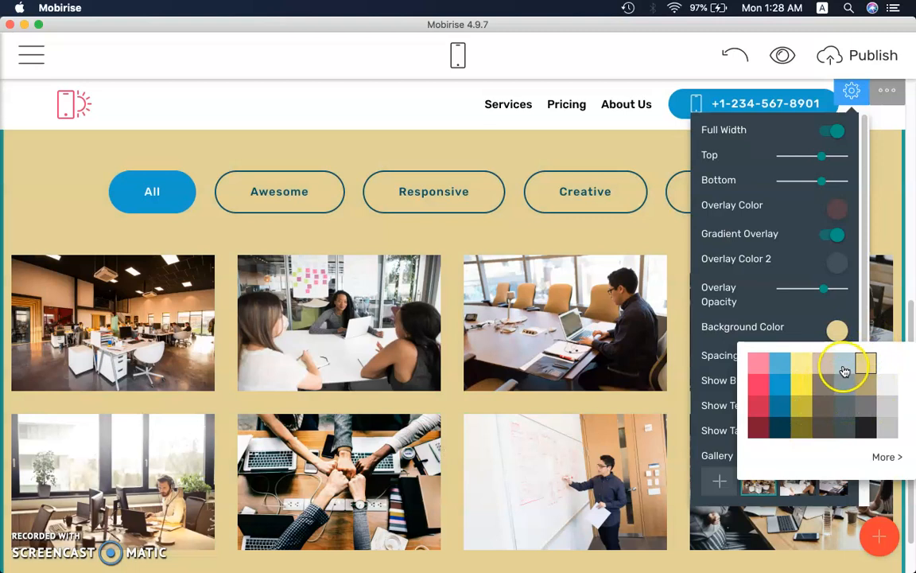
pyautogui.click(845, 367)
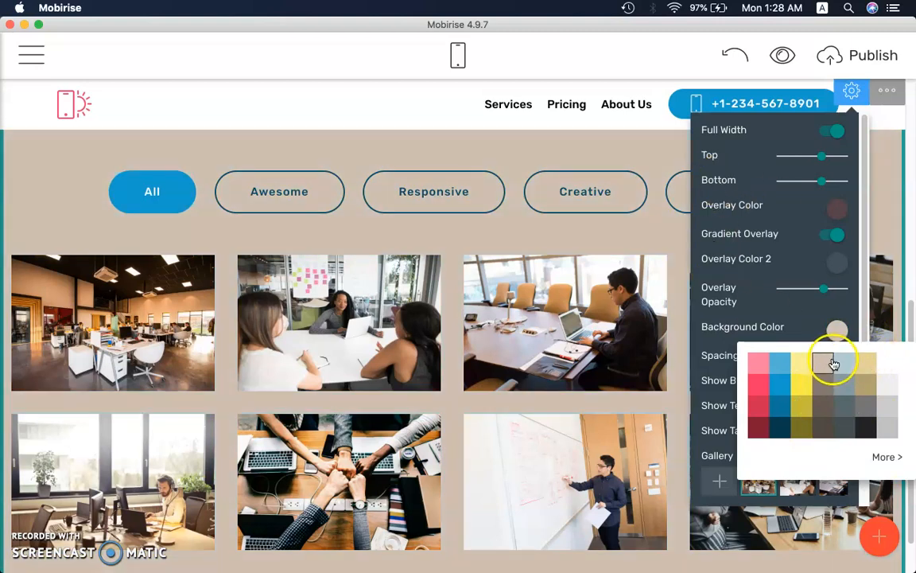
pyautogui.click(849, 309)
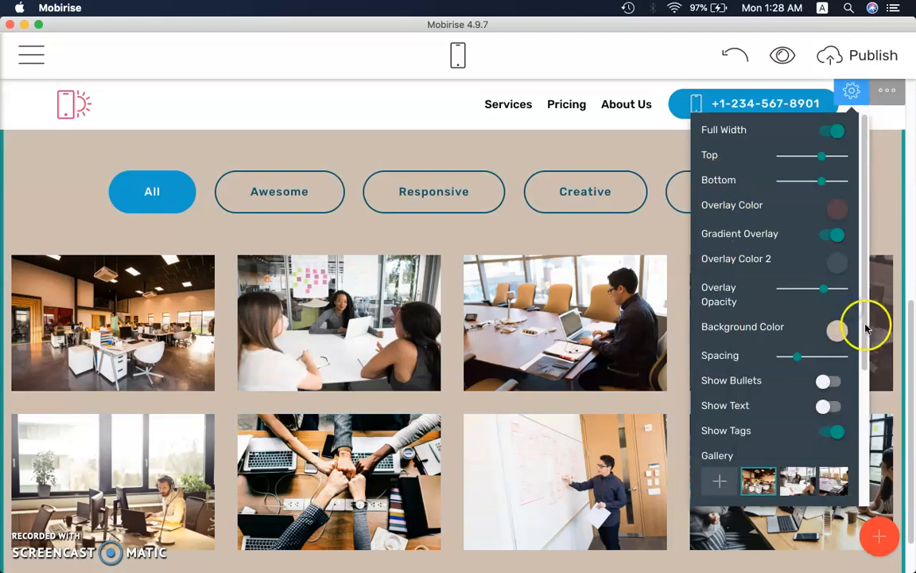
# Reduce the gallery's image spacing to the minimum and turn on Show Text for the image captions
pyautogui.moveTo(866, 327); pyautogui.dragTo(777, 343)
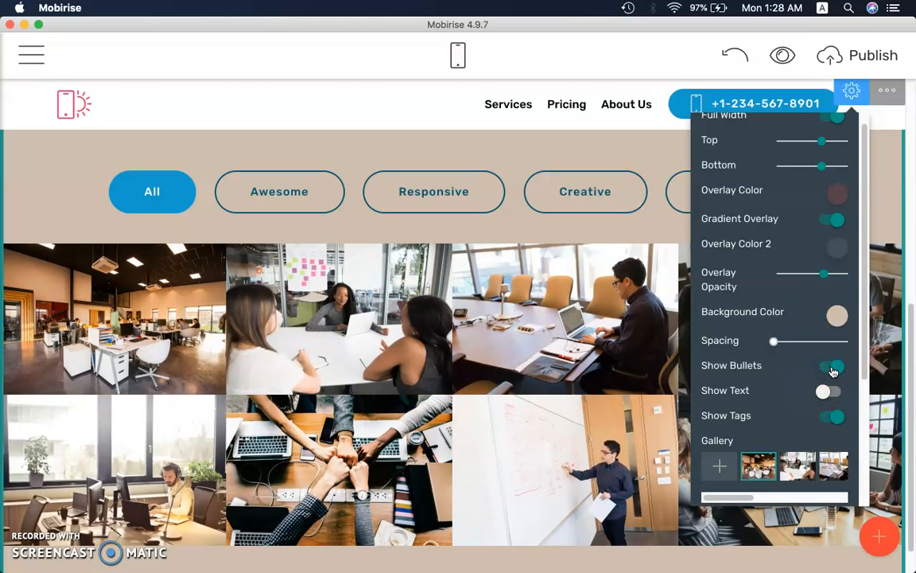
pyautogui.click(822, 403)
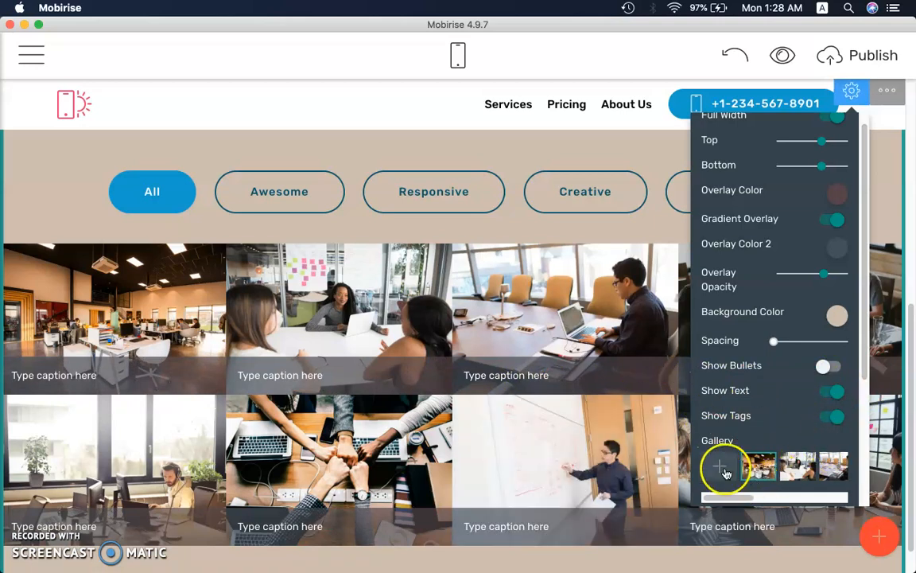
# Change the first gallery image's tag to Responsive in the gallery block's parameters
pyautogui.moveTo(867, 374); pyautogui.dragTo(866, 467)
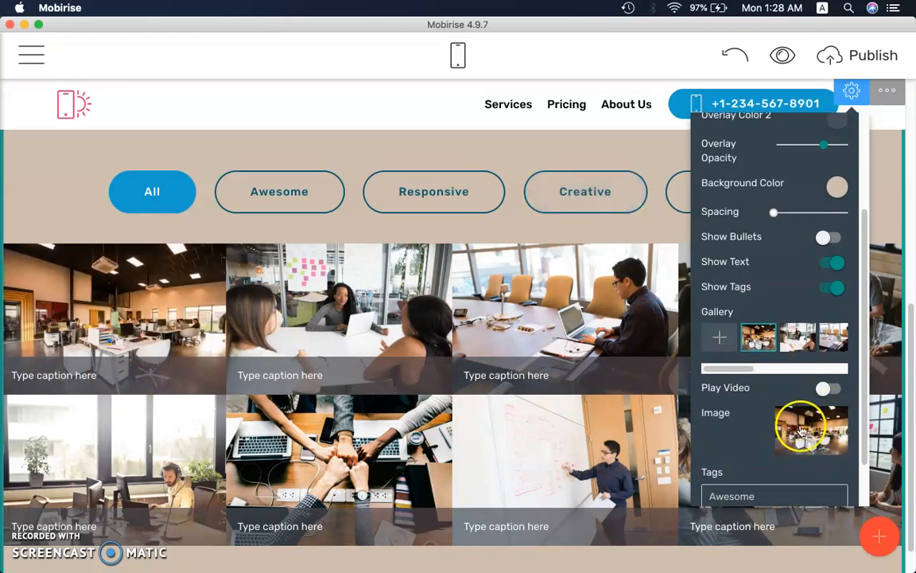
pyautogui.moveTo(865, 435); pyautogui.dragTo(862, 475)
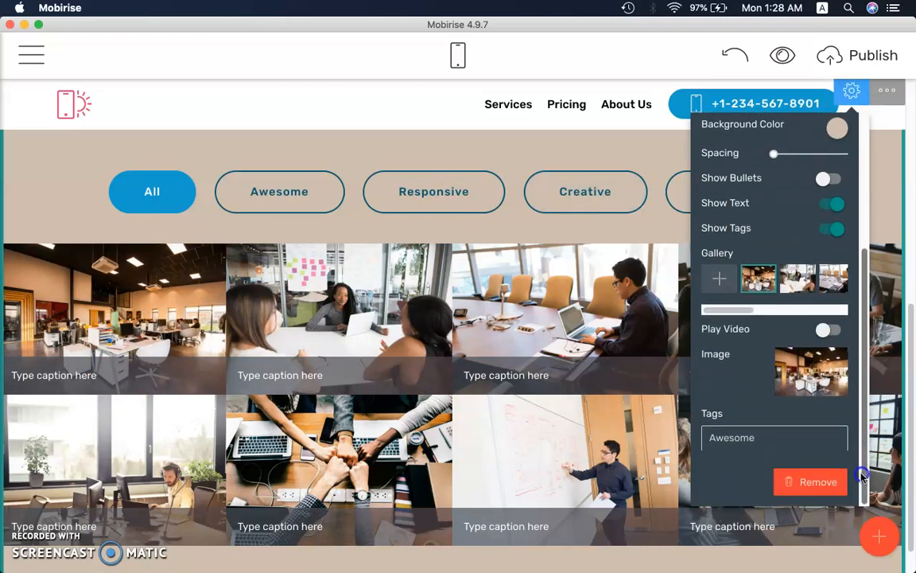
pyautogui.click(731, 438)
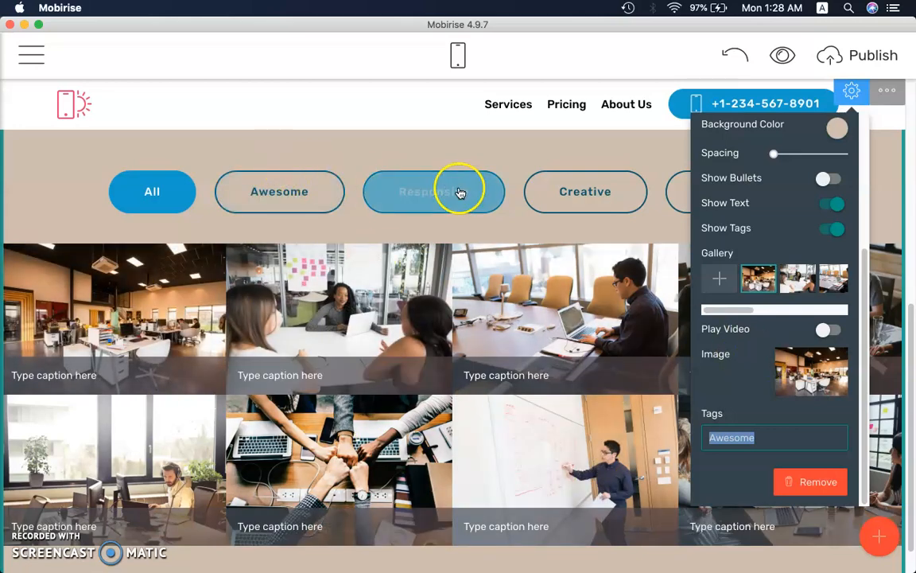
pyautogui.click(724, 440)
pyautogui.doubleClick(787, 440)
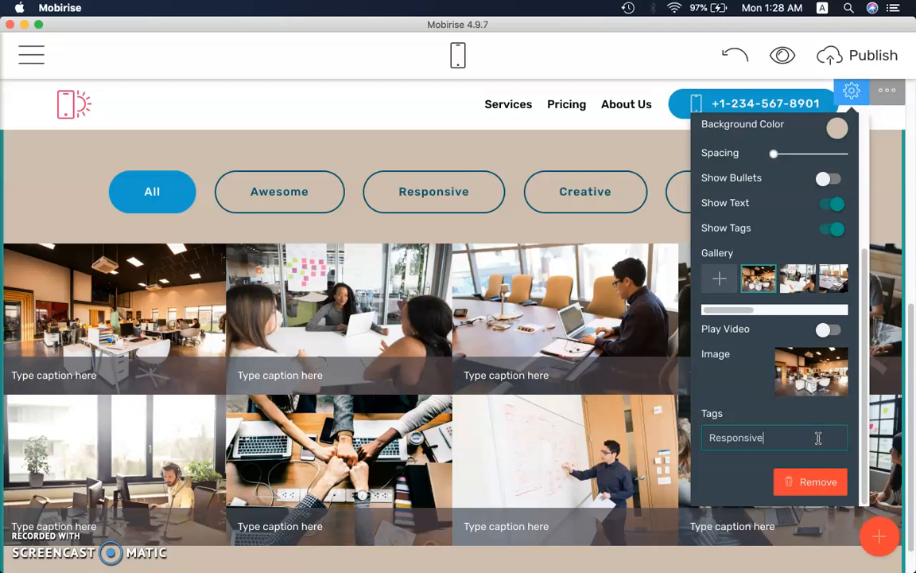
pyautogui.click(768, 442)
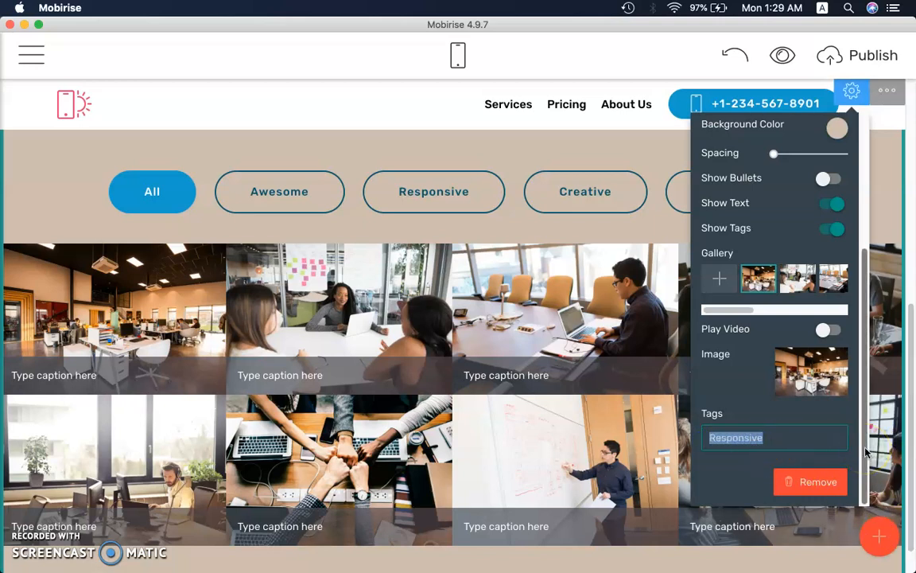
pyautogui.click(796, 434)
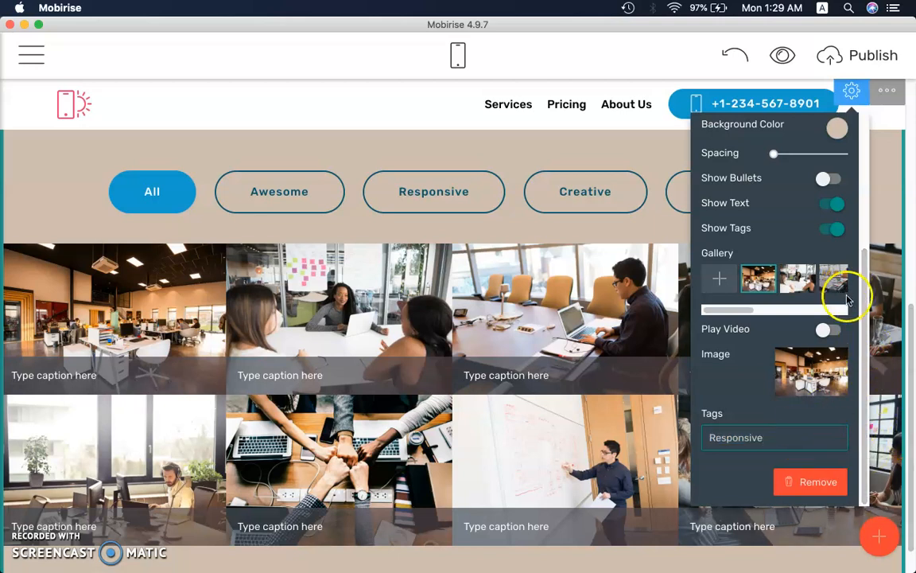
pyautogui.click(809, 427)
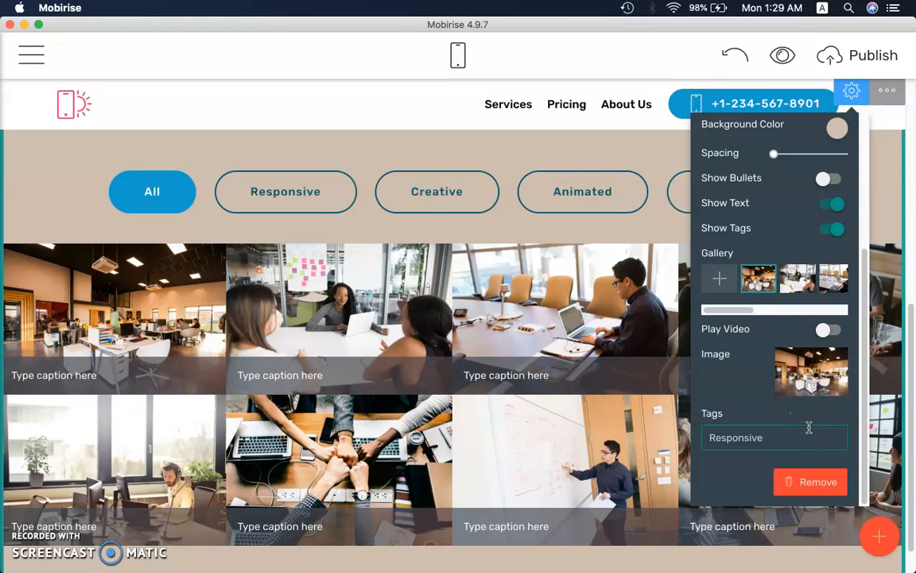
# Check the gallery filters by showing only the Responsive images and returning to All
pyautogui.click(280, 191)
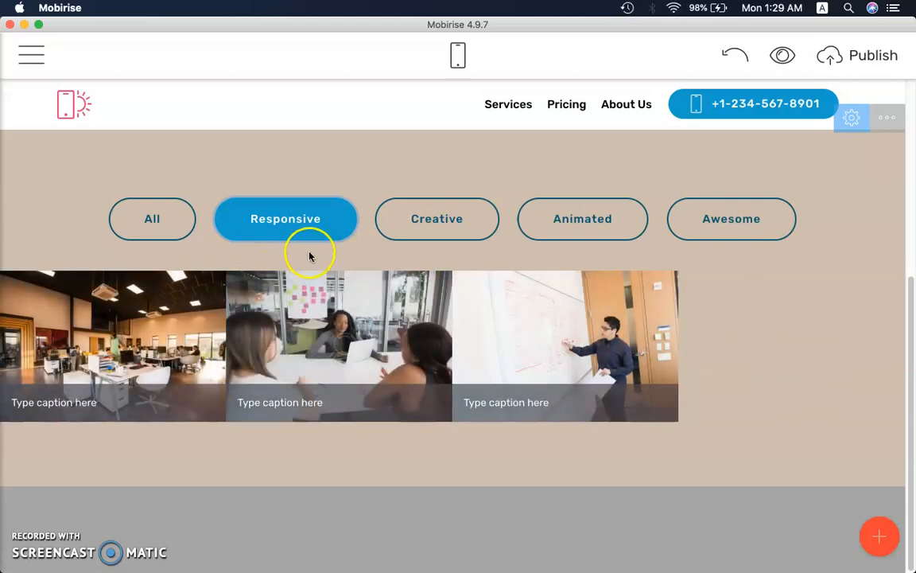
pyautogui.scroll(2, 155, 445)
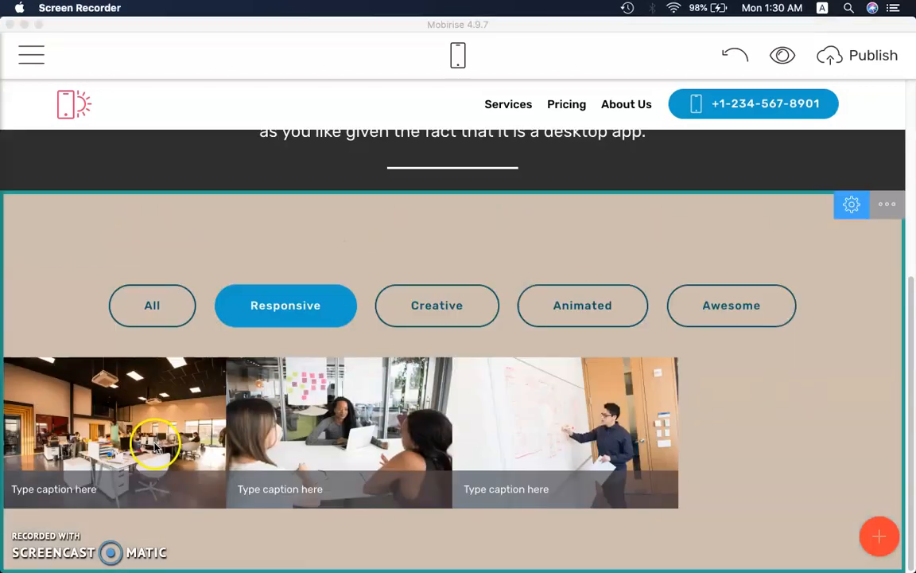
pyautogui.click(154, 434)
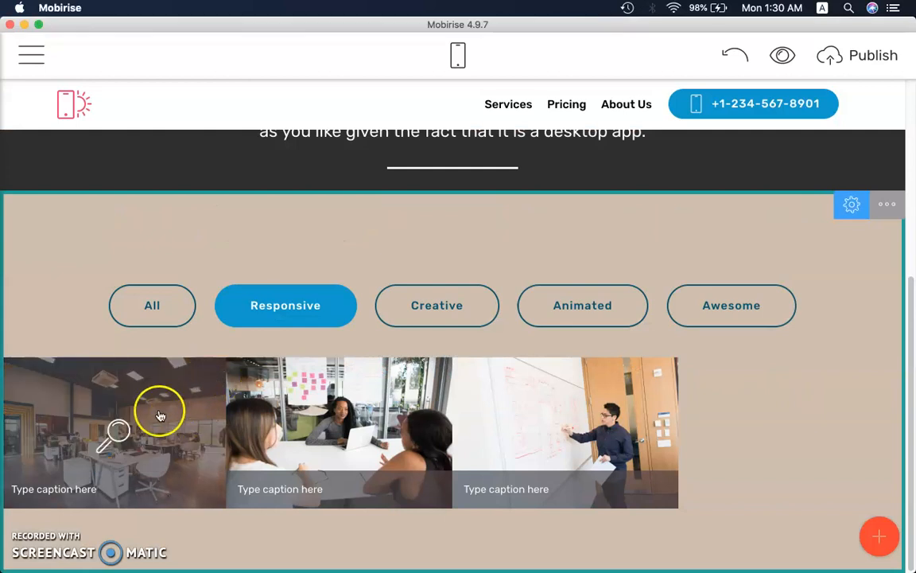
pyautogui.click(152, 302)
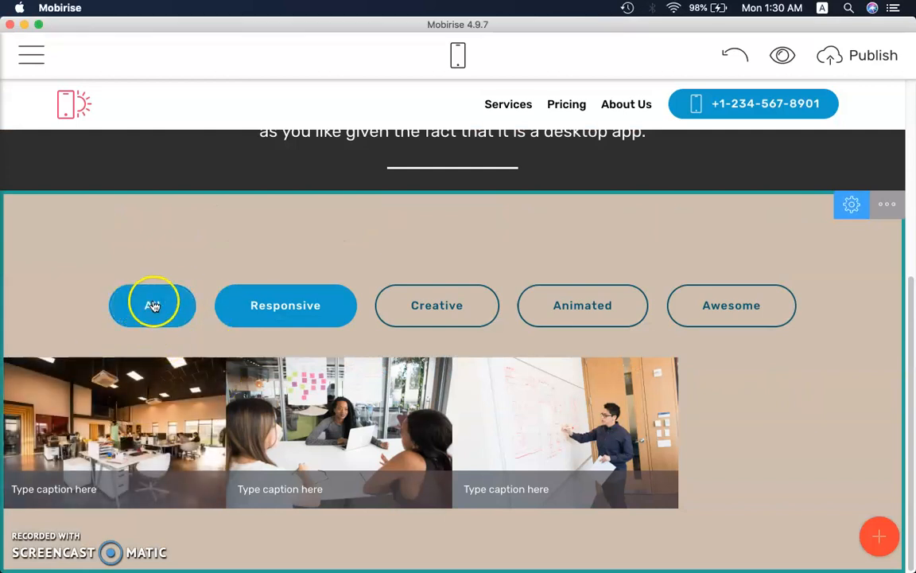
pyautogui.scroll(-2, 155, 307)
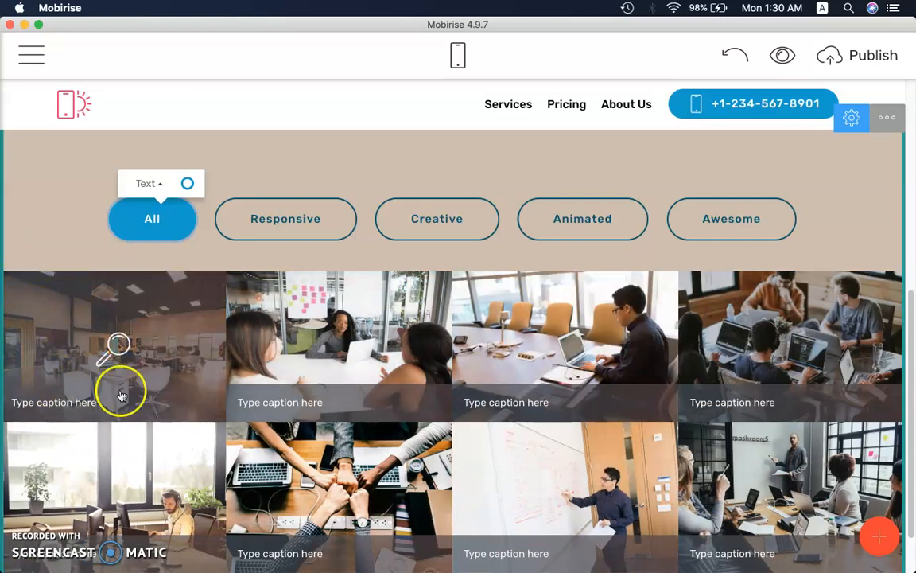
# Reopen the gallery block's parameters, turn on Play Video for the first gallery image and select its video URL
pyautogui.click(851, 118)
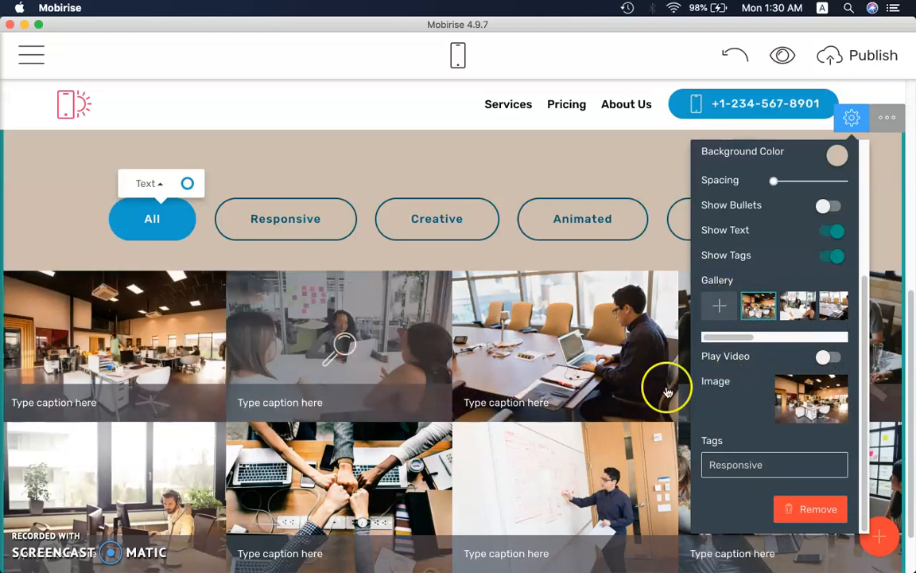
pyautogui.click(827, 360)
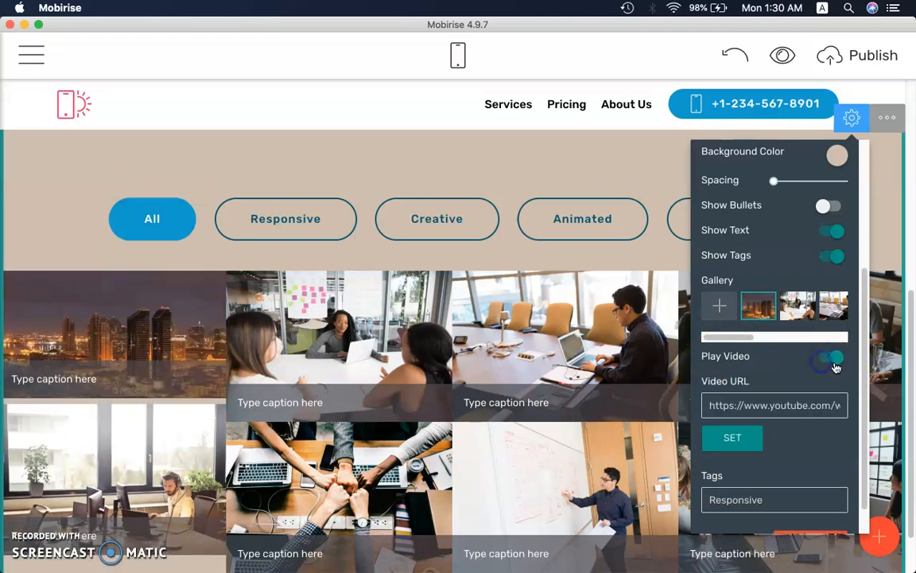
pyautogui.click(750, 406)
pyautogui.moveTo(715, 405); pyautogui.dragTo(865, 407)
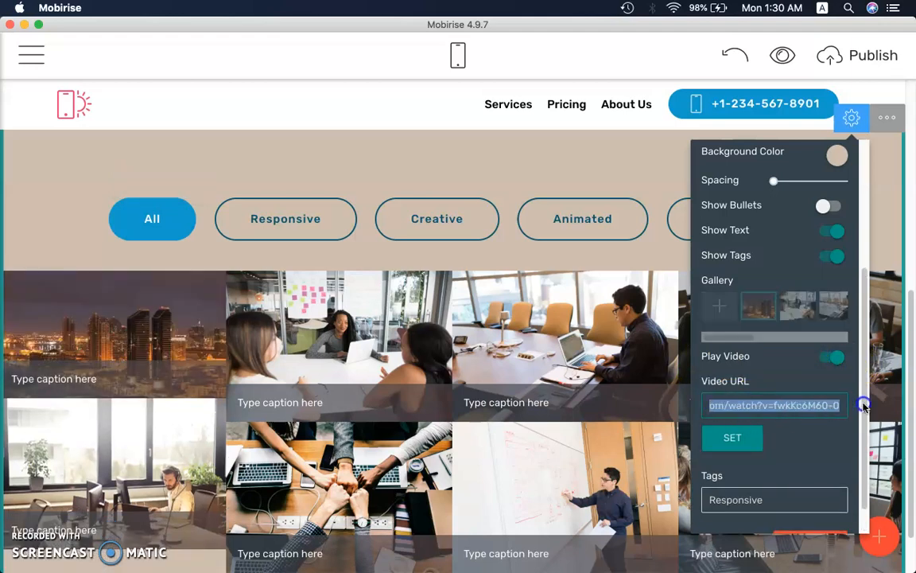
pyautogui.click(777, 411)
pyautogui.moveTo(738, 407); pyautogui.dragTo(855, 406)
pyautogui.click(792, 405)
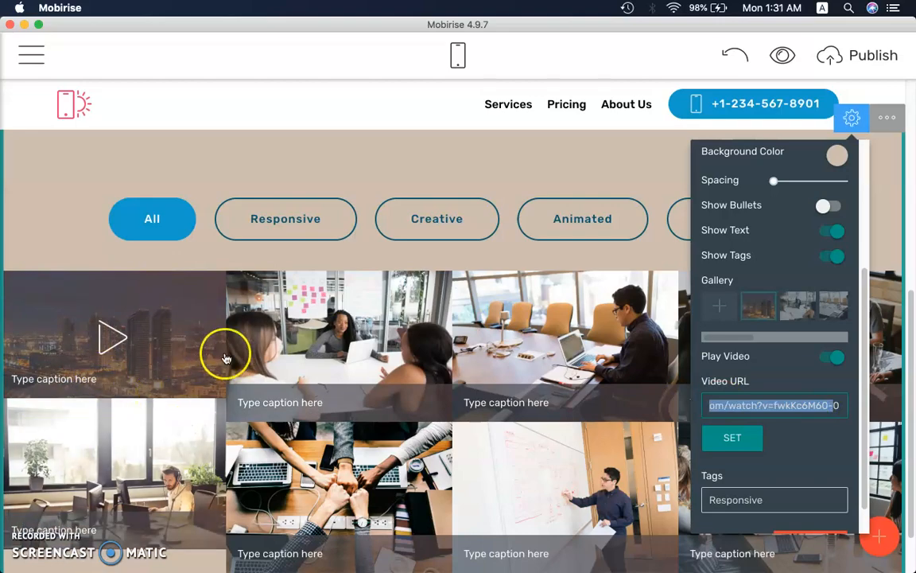
# Switch to Chrome, open youtube.com and move the browser window down so the Mobirise page shows behind it
pyautogui.click(248, 537)
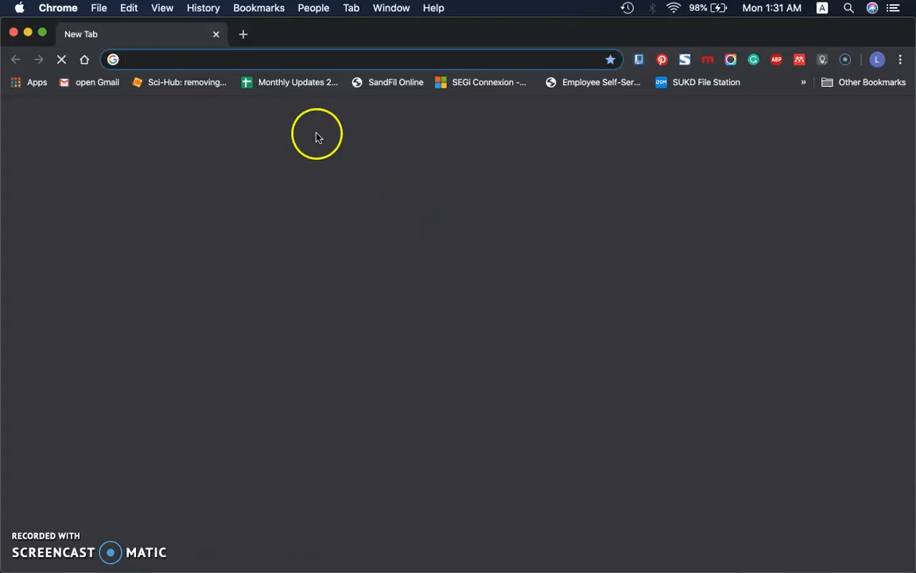
pyautogui.write('you')
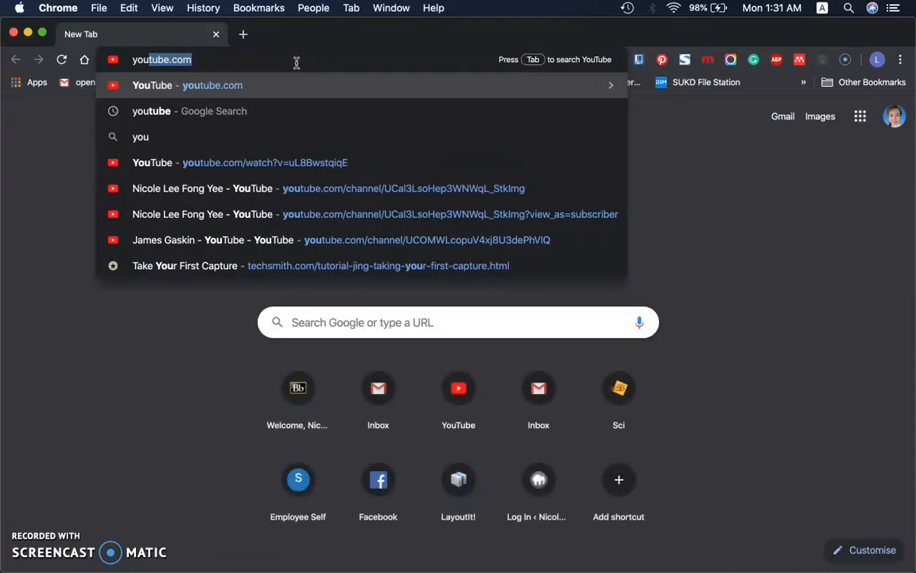
pyautogui.press('Return')
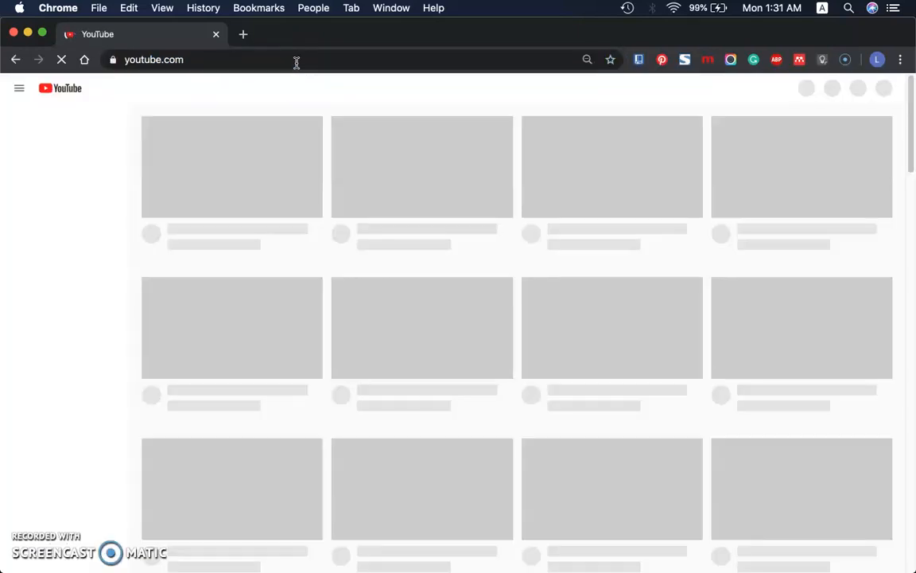
pyautogui.click(317, 89)
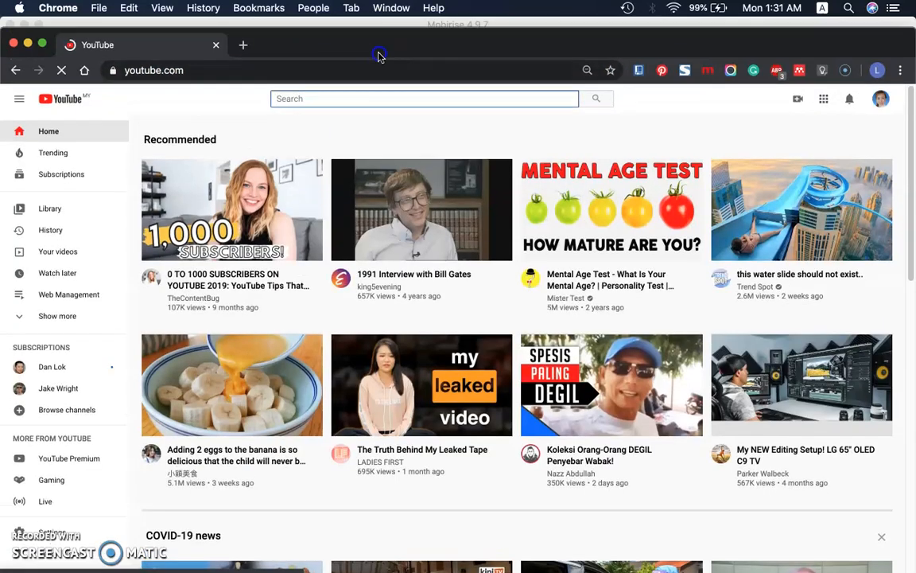
pyautogui.moveTo(385, 37); pyautogui.dragTo(393, 400)
# Search YouTube for "it service" and restore the browser window to full size
pyautogui.click(324, 464)
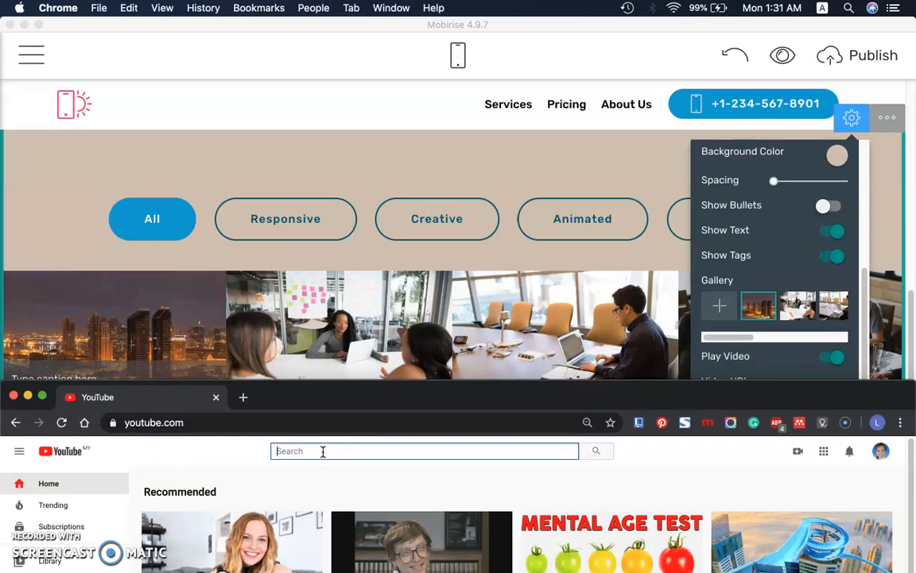
pyautogui.write('it sevice')
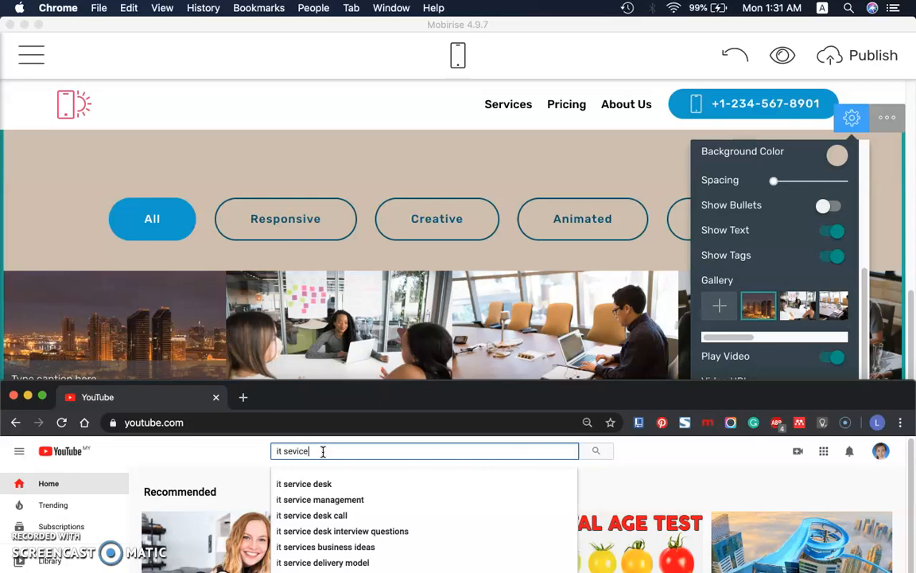
pyautogui.press('Return')
pyautogui.click(291, 451)
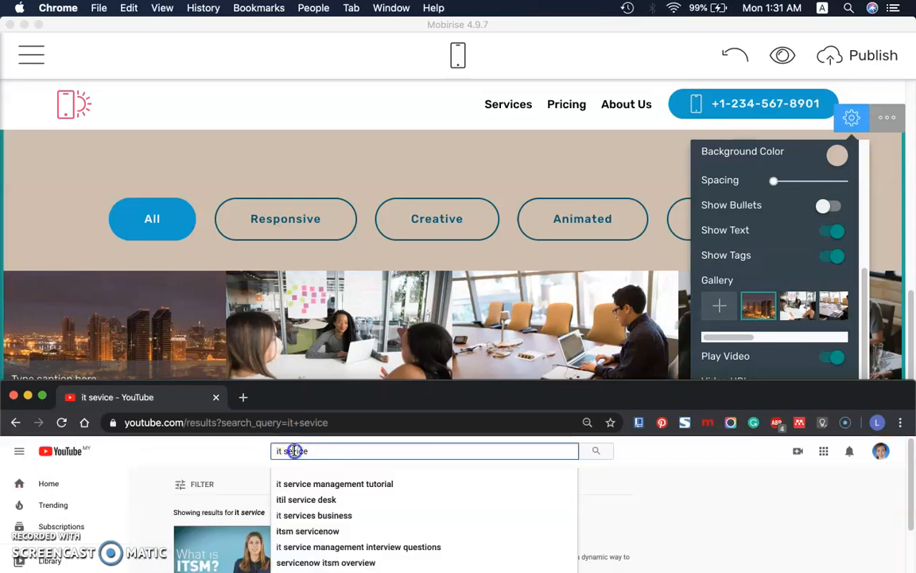
pyautogui.write('r')
pyautogui.press('Return')
pyautogui.doubleClick(475, 404)
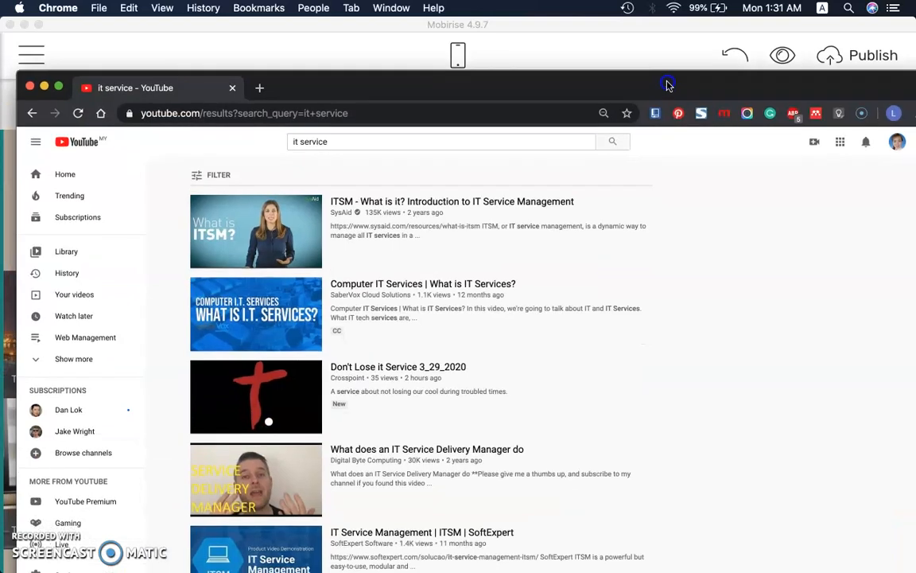
pyautogui.moveTo(668, 85); pyautogui.dragTo(646, 35)
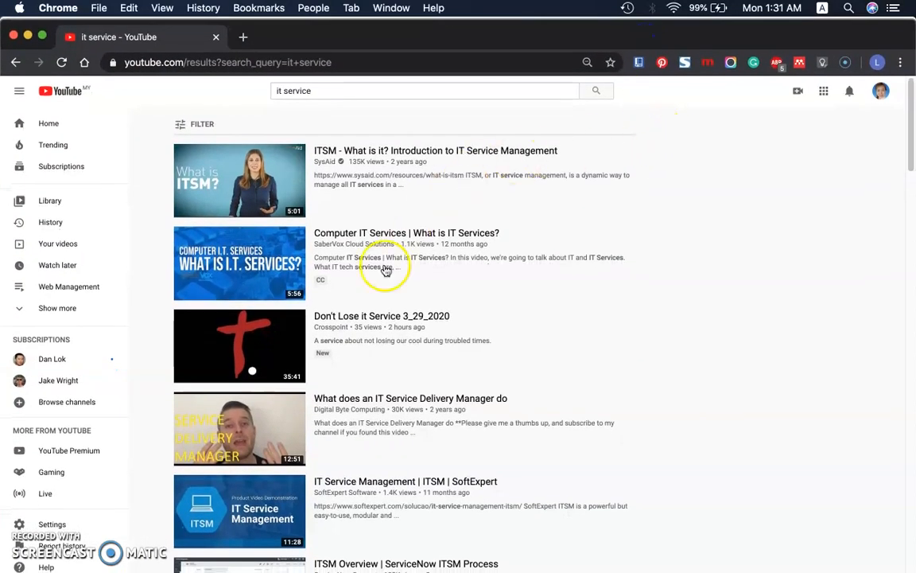
# Open and pause the video "Computer IT Services | What is IT Services?" and copy its URL
pyautogui.moveTo(326, 367)
pyautogui.moveTo(266, 263)
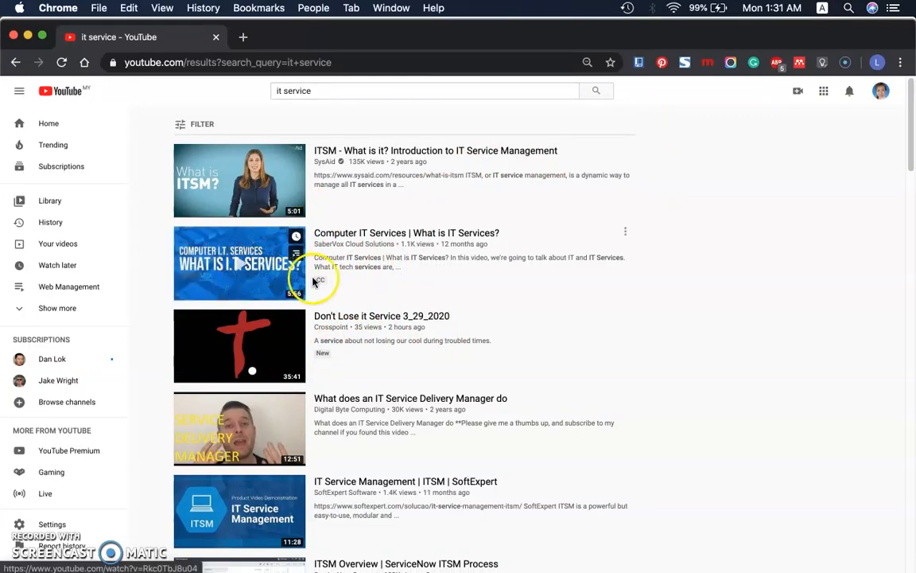
pyautogui.click(255, 272)
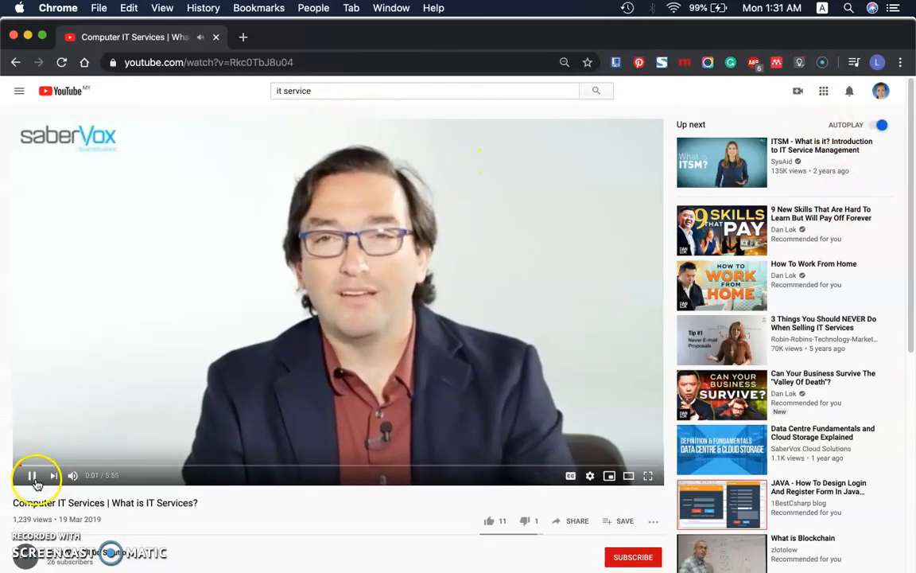
pyautogui.click(32, 475)
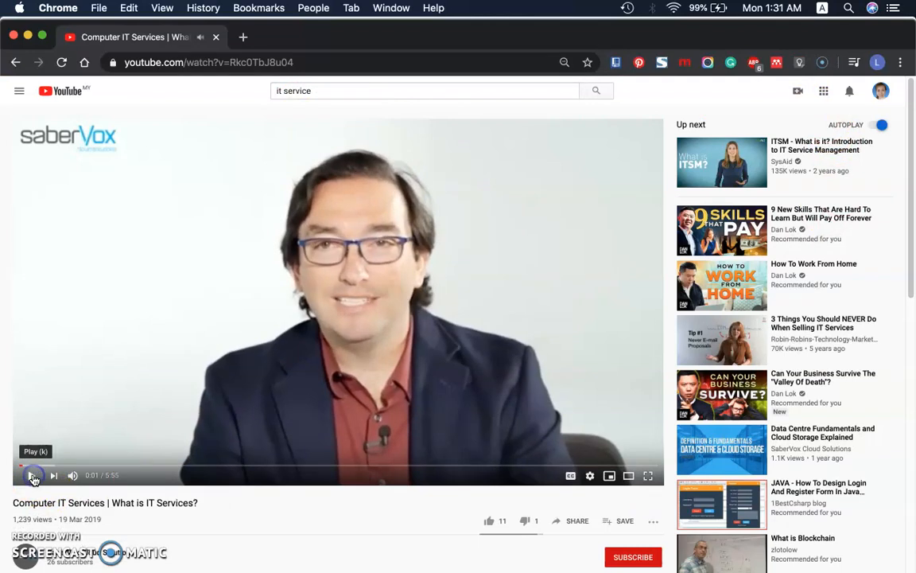
pyautogui.click(275, 64)
pyautogui.rightClick(275, 65)
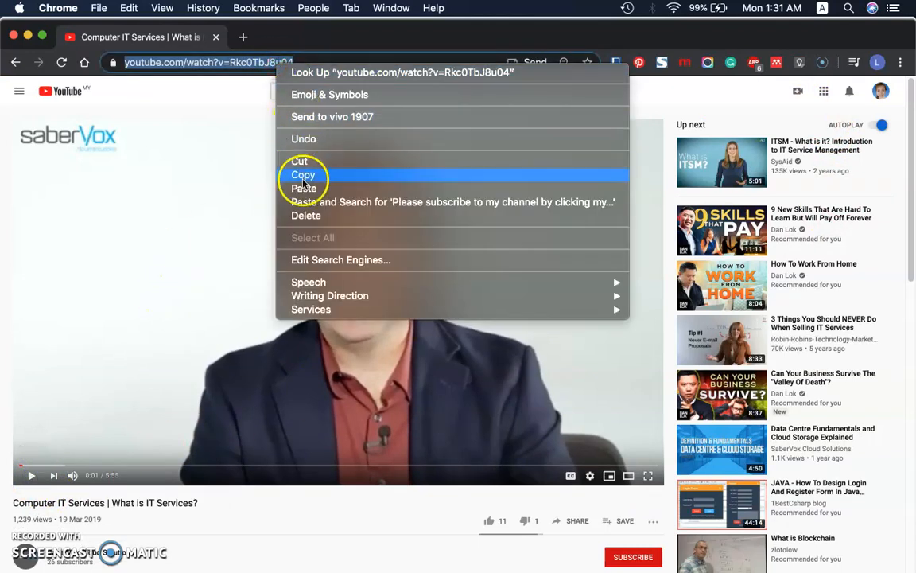
pyautogui.click(299, 177)
# Return to Mobirise and set the first gallery item's video URL to the copied youtube.com/watch?v=Rkc0TbJ8u04 link
pyautogui.click(28, 36)
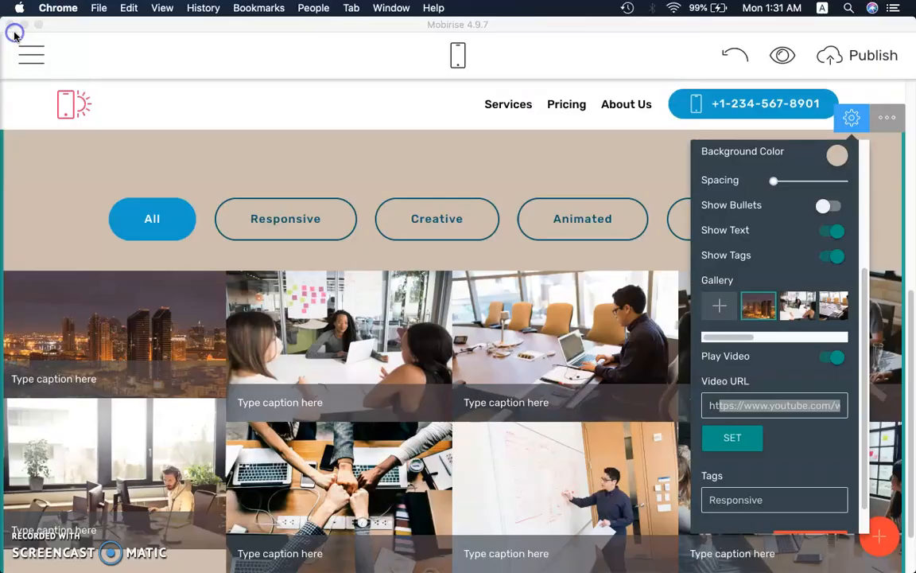
pyautogui.click(360, 146)
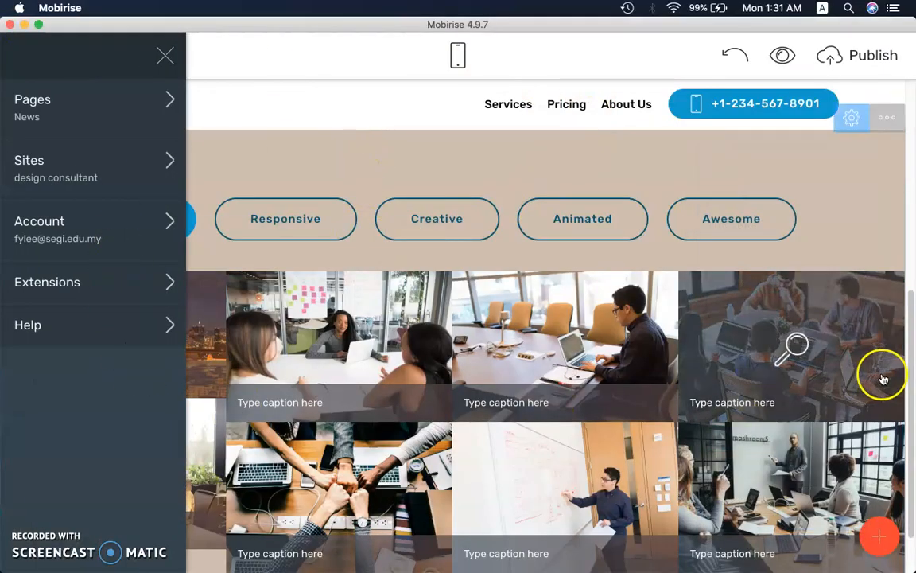
pyautogui.click(851, 117)
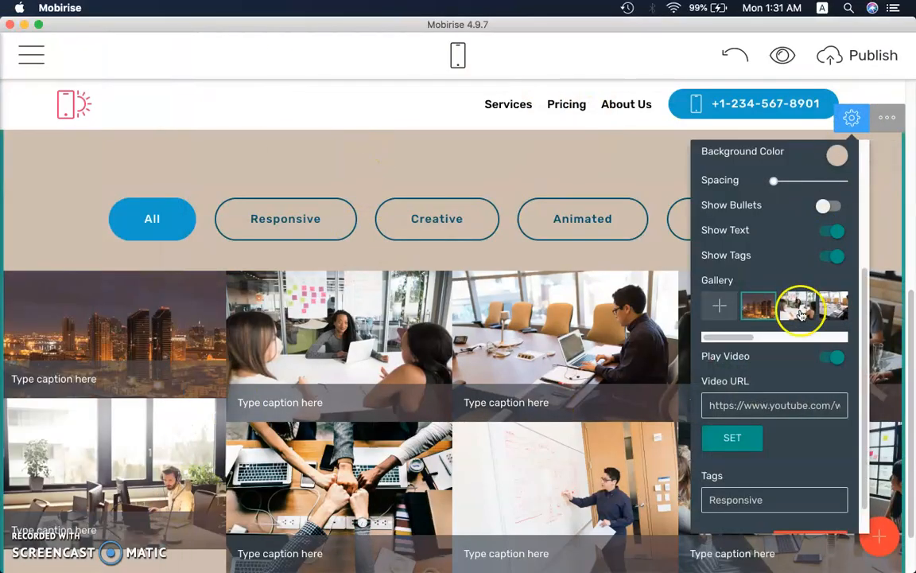
pyautogui.click(752, 405)
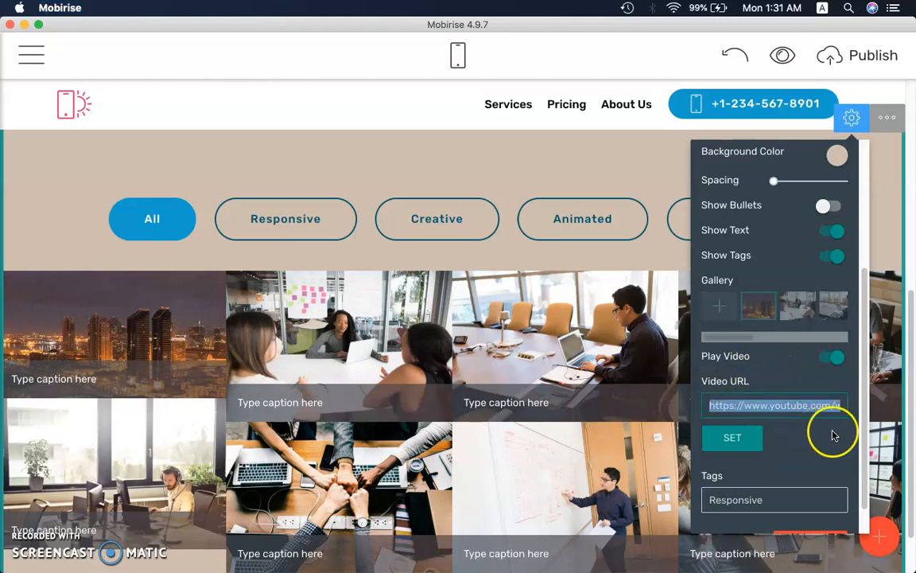
pyautogui.click(739, 437)
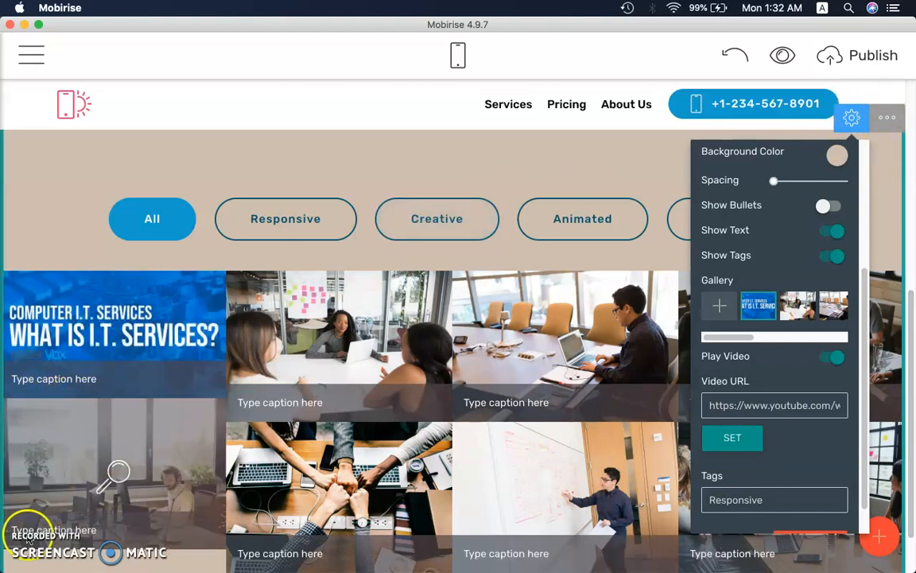
pyautogui.click(207, 199)
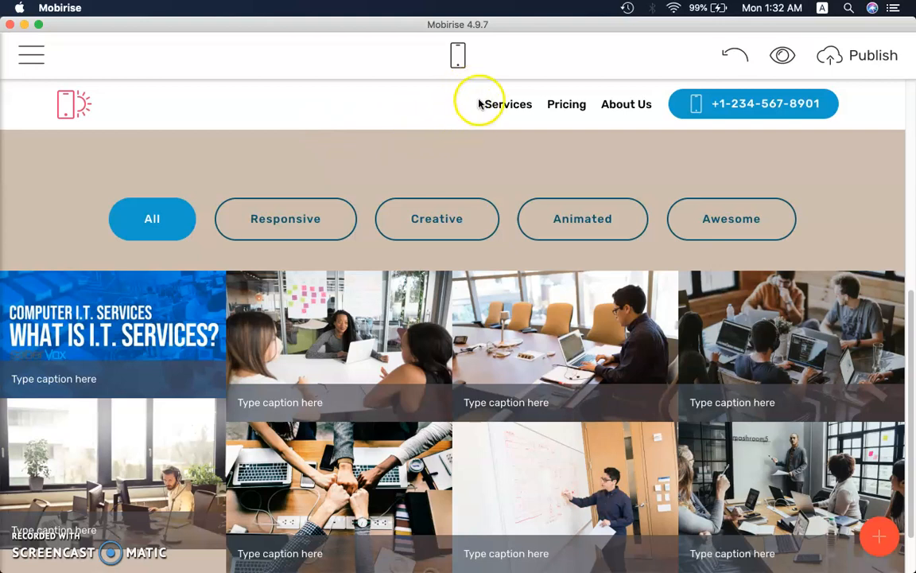
# Add a new menu item named News before Services in the page's navigation bar
pyautogui.click(516, 110)
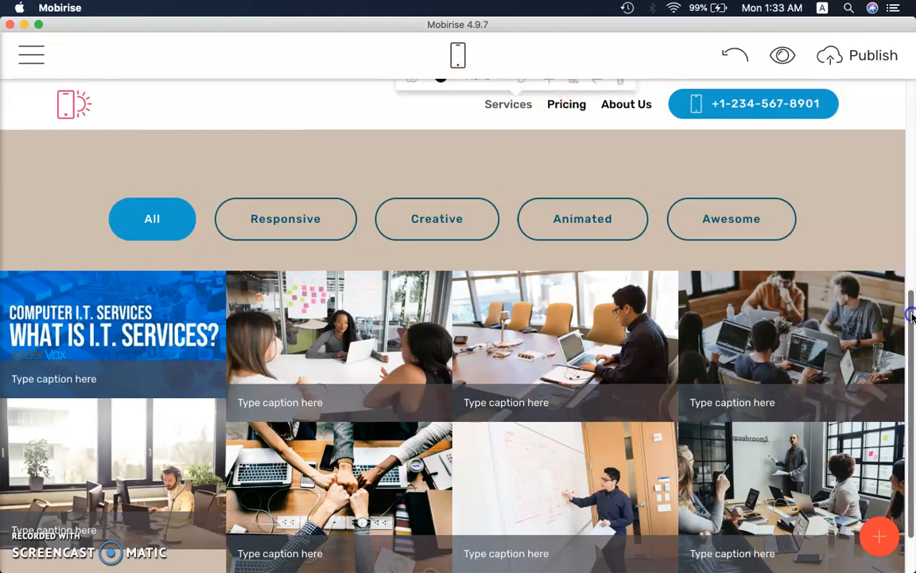
pyautogui.moveTo(912, 316); pyautogui.dragTo(911, 262)
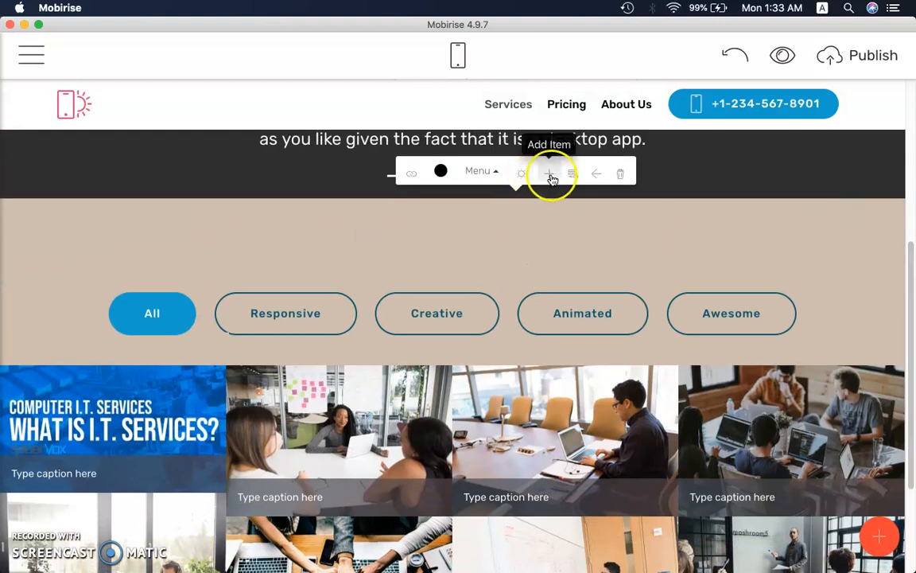
pyautogui.click(550, 175)
pyautogui.click(454, 108)
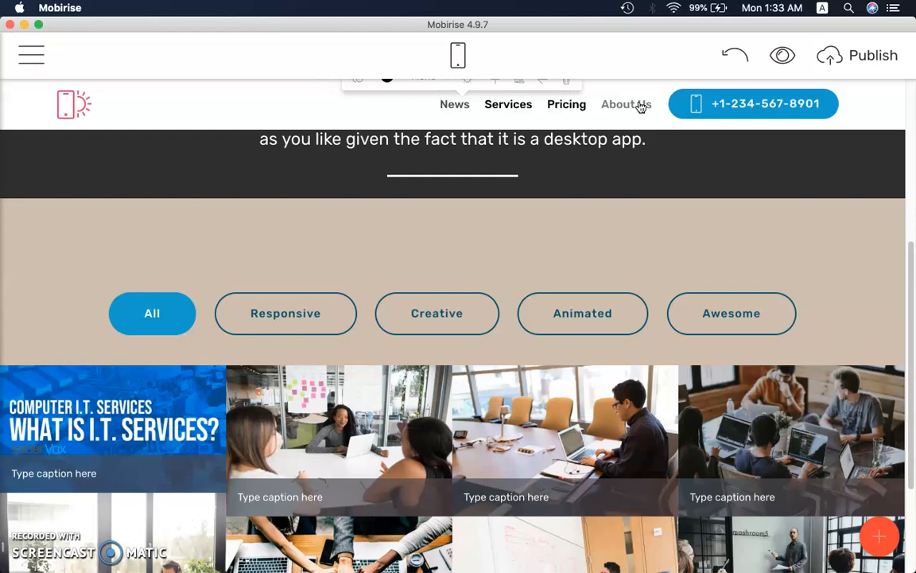
pyautogui.click(437, 92)
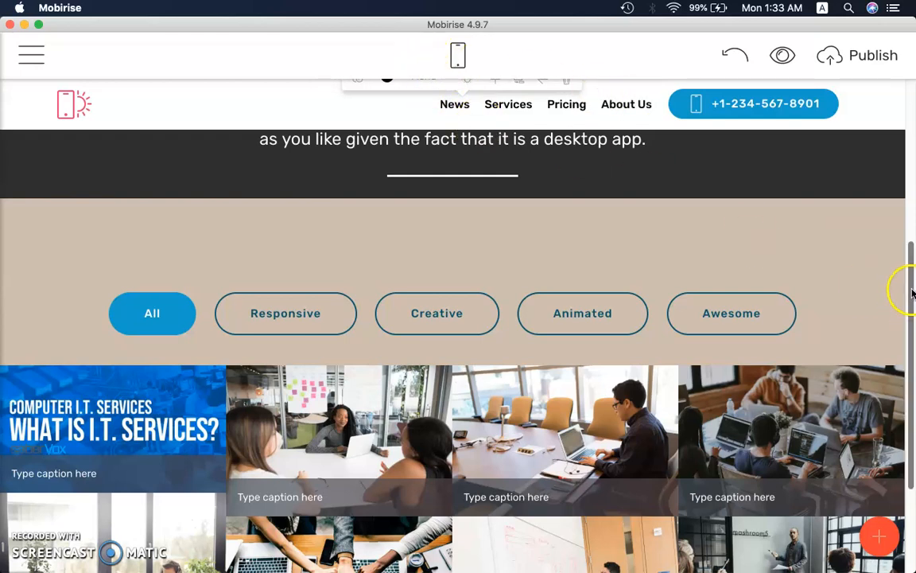
pyautogui.moveTo(911, 285); pyautogui.dragTo(907, 79)
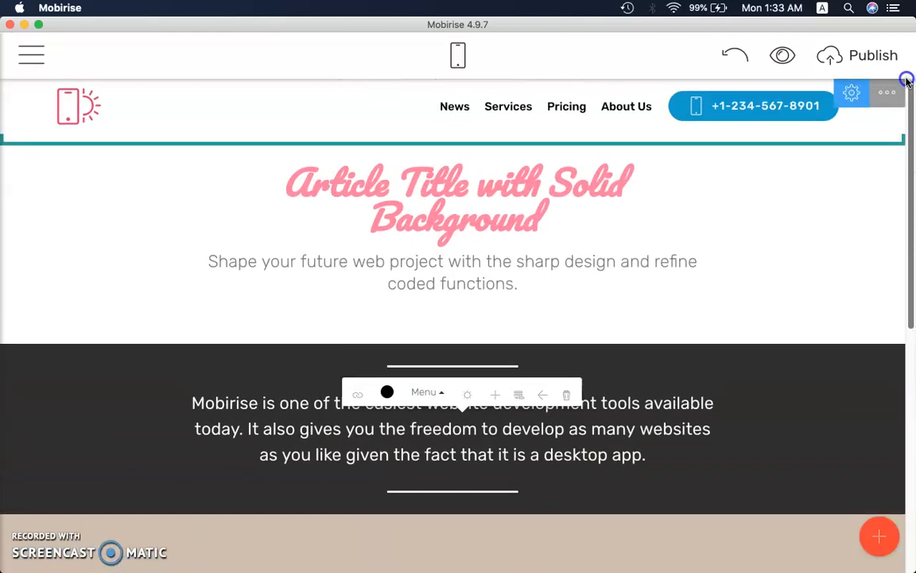
pyautogui.click(451, 104)
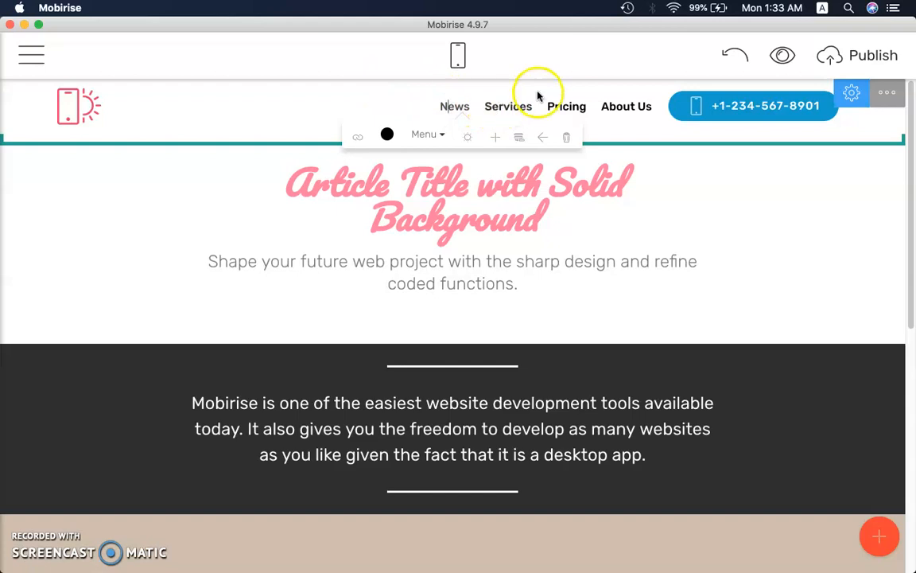
# Switch the editor to the Home page and review the site's list of pages
pyautogui.click(35, 57)
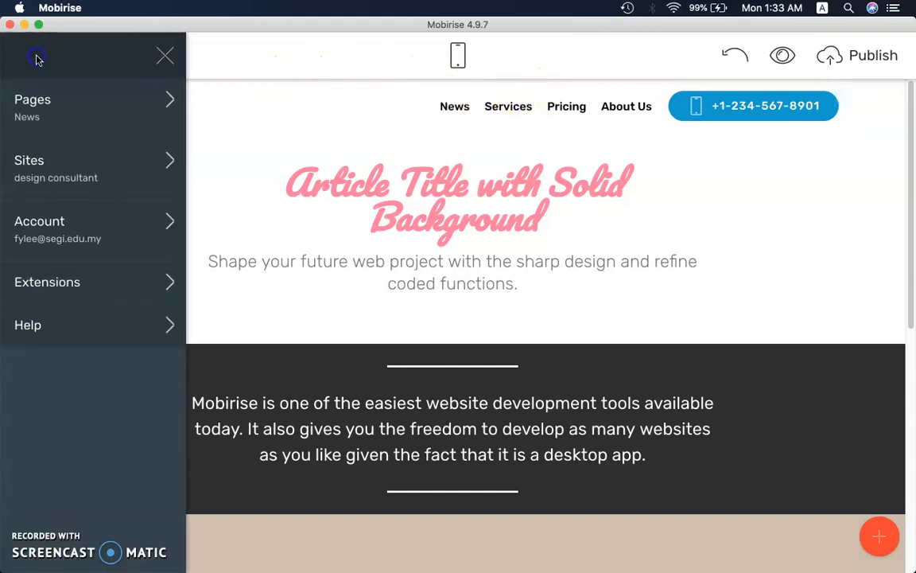
pyautogui.click(46, 103)
pyautogui.click(245, 150)
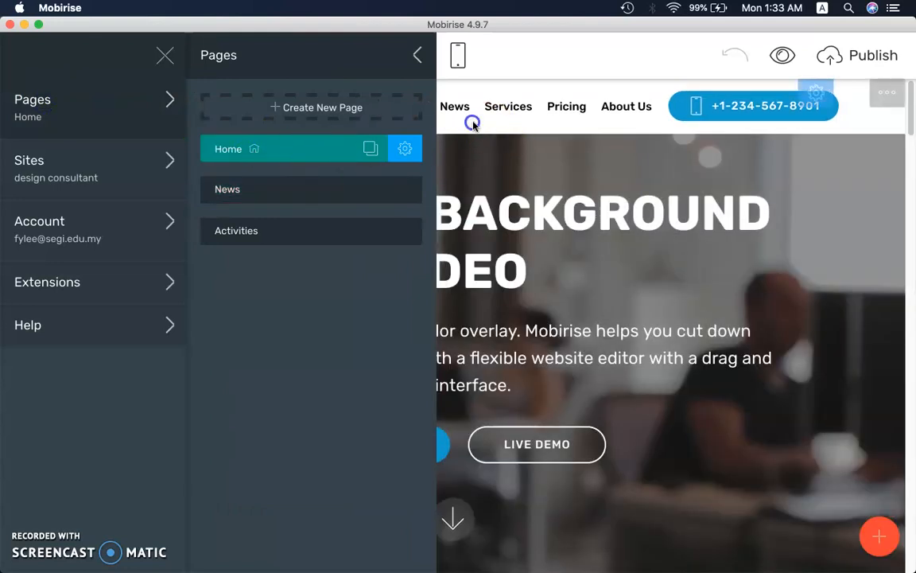
pyautogui.click(483, 116)
pyautogui.click(453, 105)
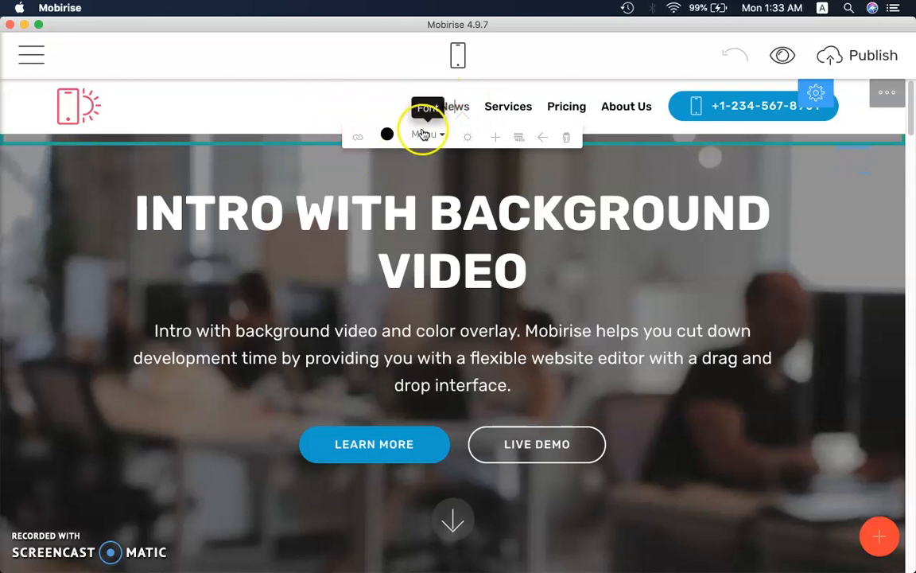
pyautogui.click(32, 54)
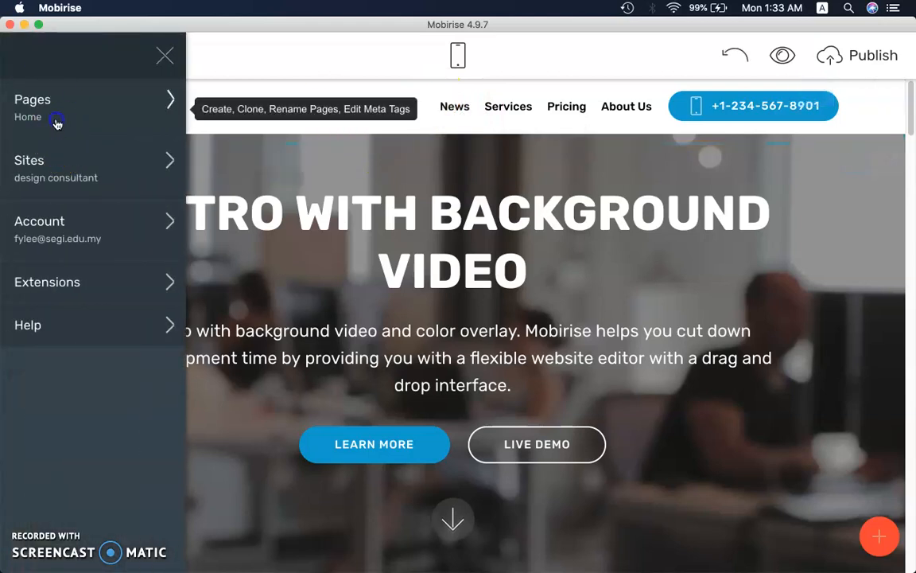
pyautogui.click(58, 119)
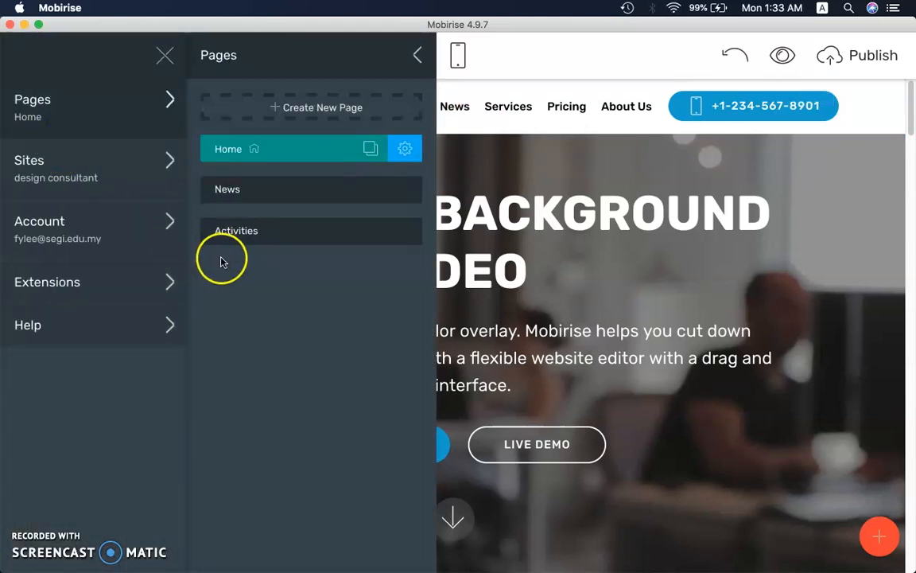
pyautogui.click(157, 56)
# Open the link settings of the Home page's News menu item and review the page, web address, email and phone link types
pyautogui.doubleClick(454, 106)
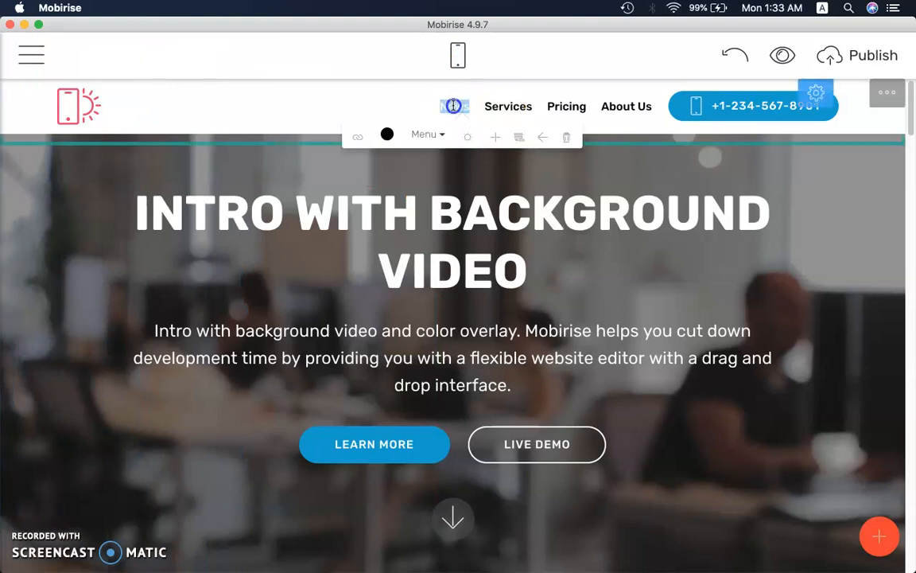
pyautogui.click(357, 137)
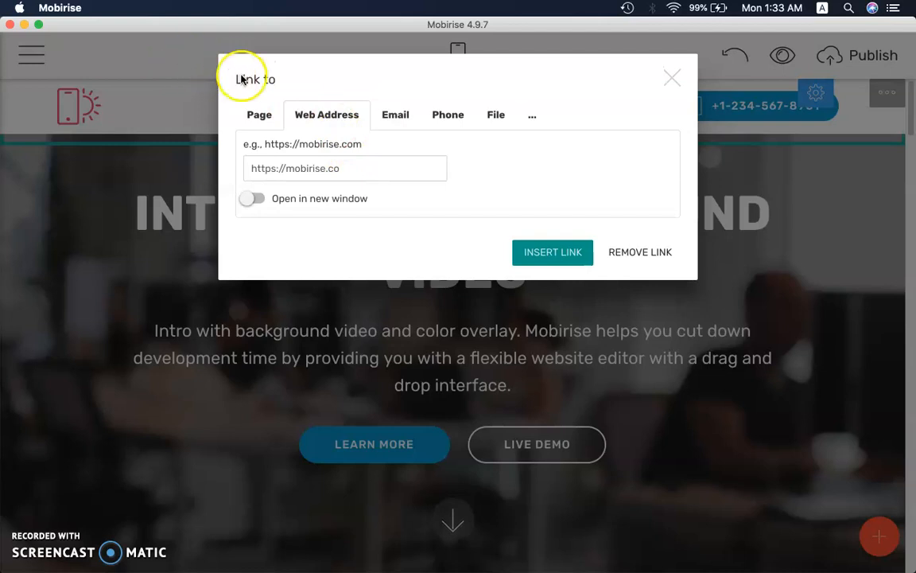
pyautogui.click(264, 115)
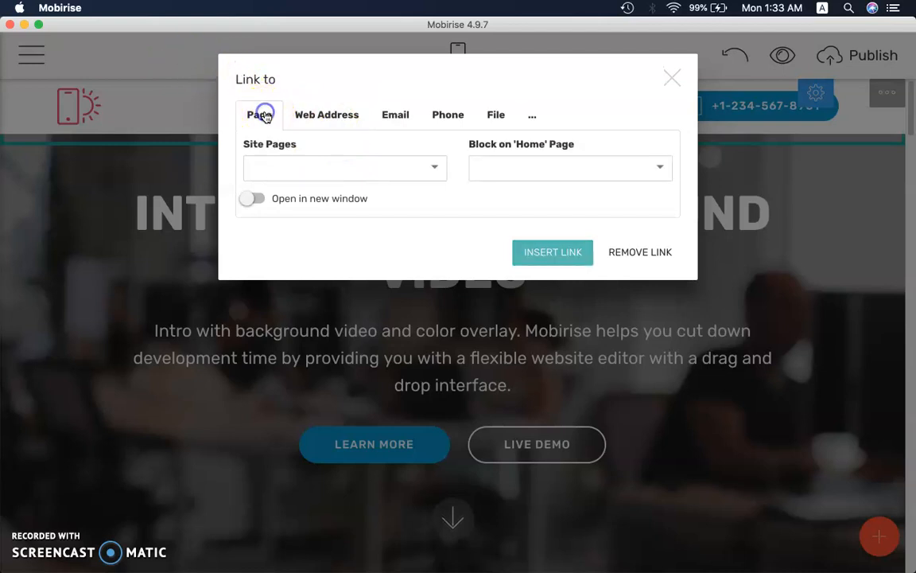
pyautogui.click(334, 115)
pyautogui.click(396, 114)
pyautogui.click(449, 115)
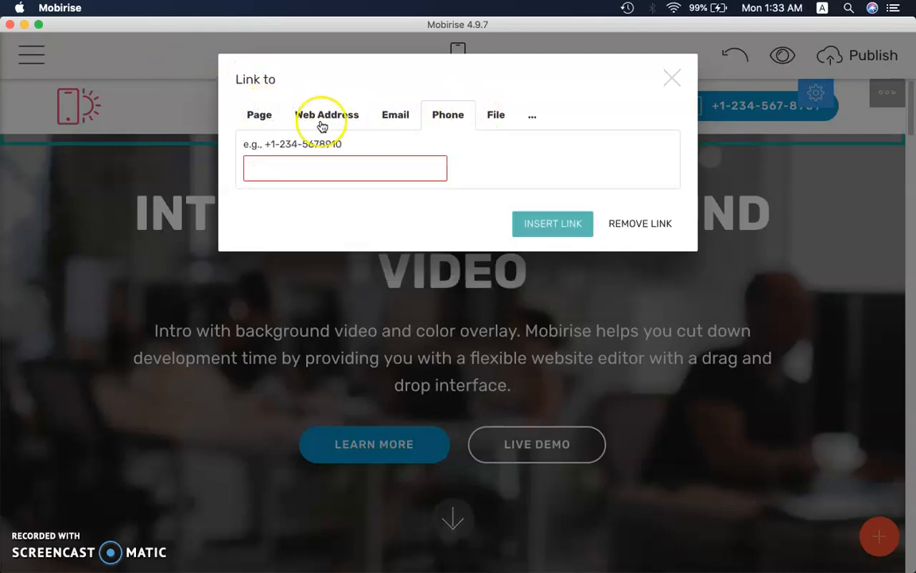
# Link the News menu item to the site's News page and insert the link
pyautogui.click(264, 116)
pyautogui.click(282, 168)
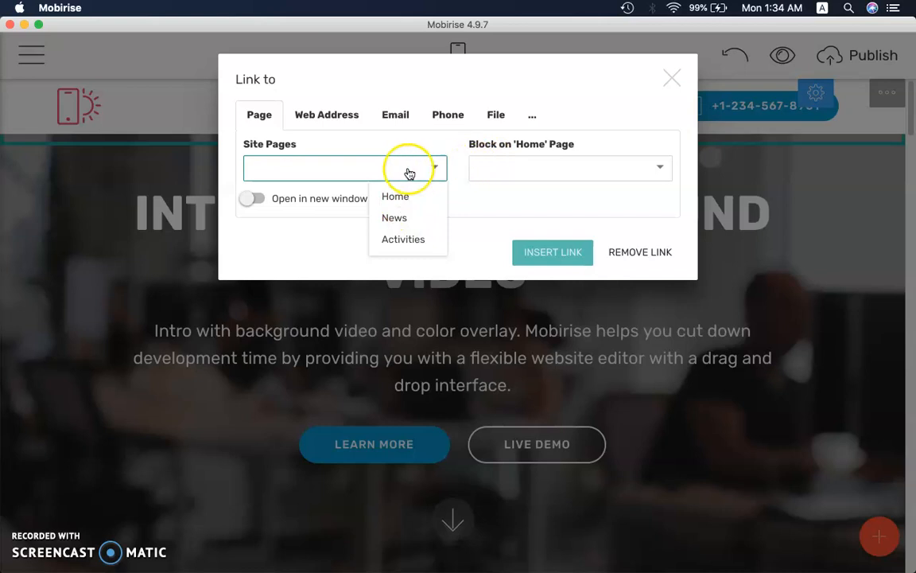
pyautogui.click(312, 140)
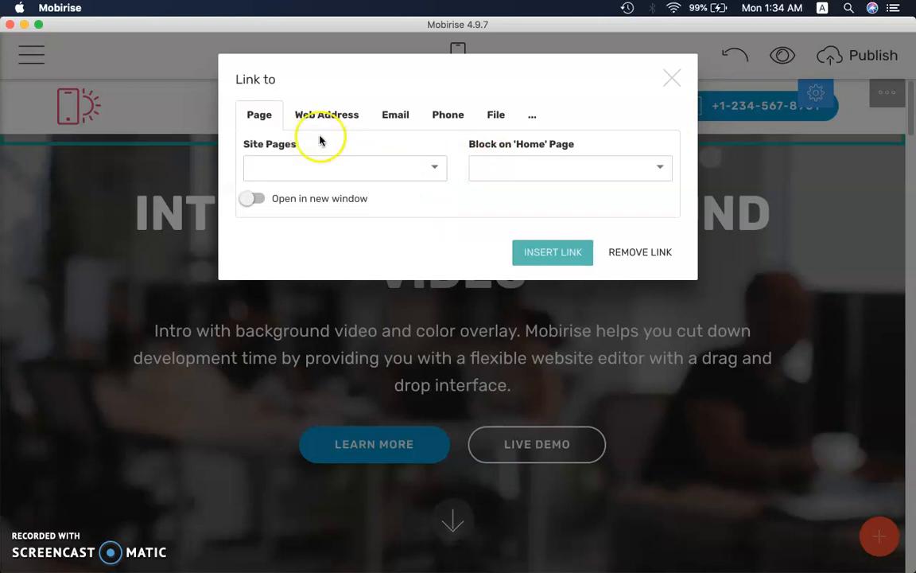
pyautogui.click(433, 170)
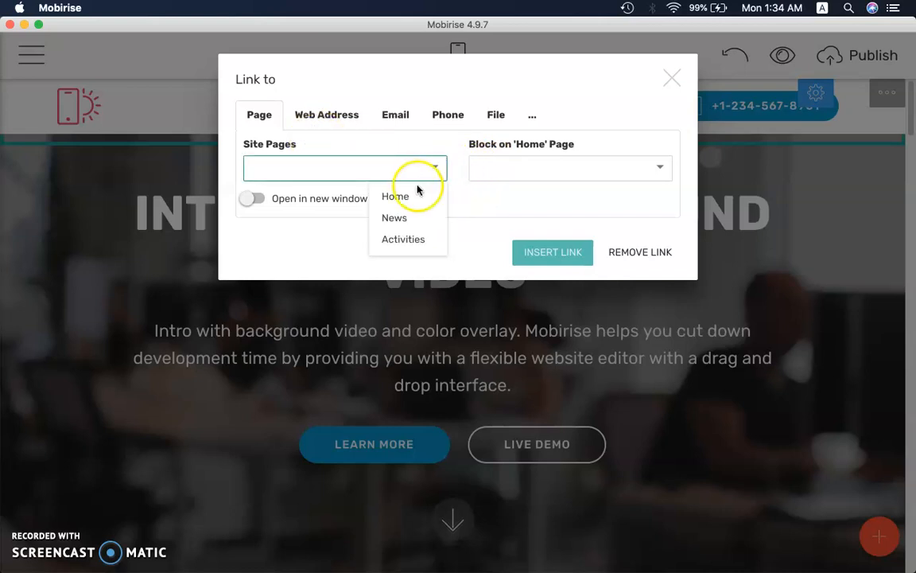
pyautogui.click(395, 143)
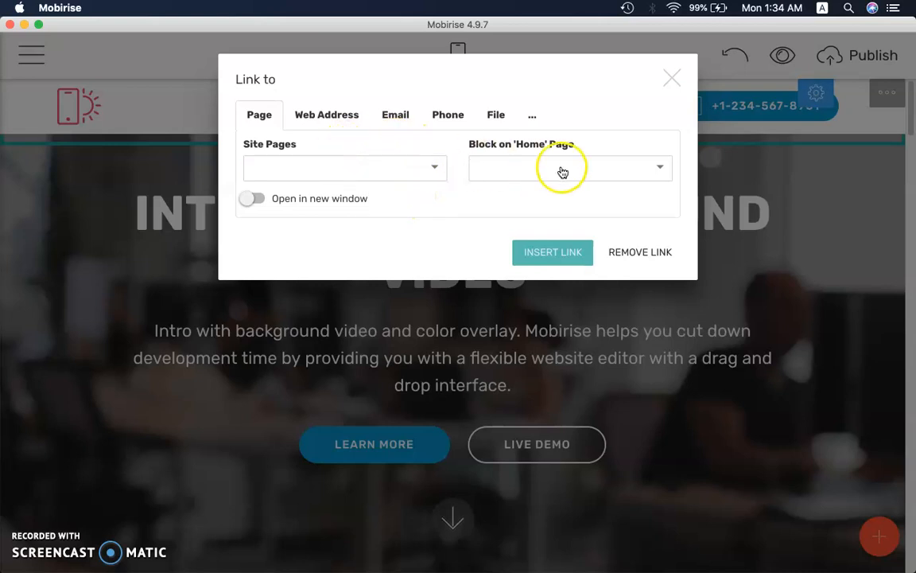
pyautogui.click(433, 169)
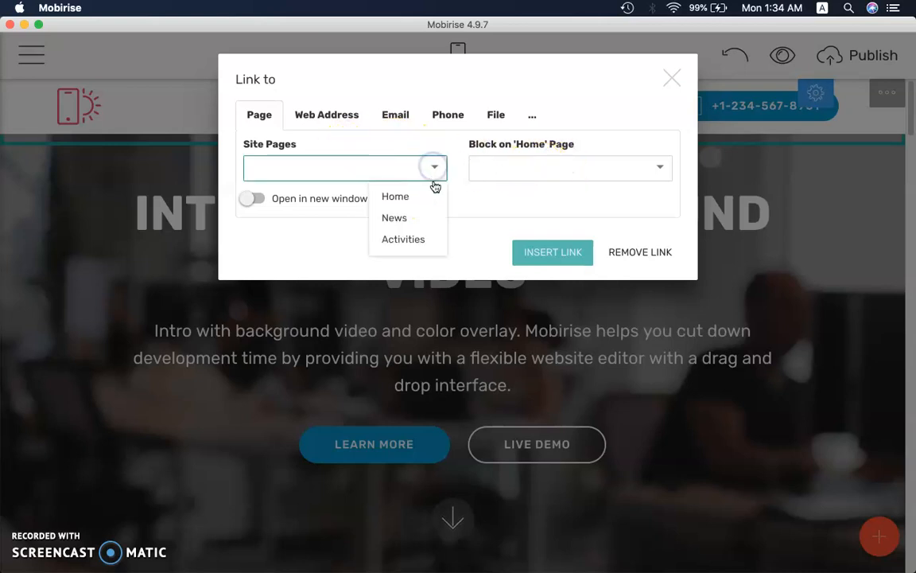
pyautogui.click(409, 221)
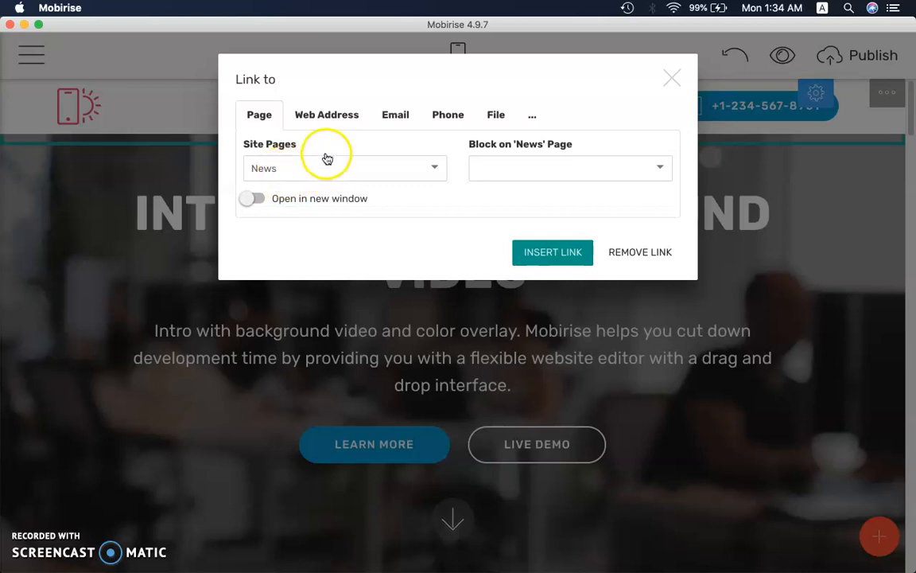
pyautogui.click(552, 252)
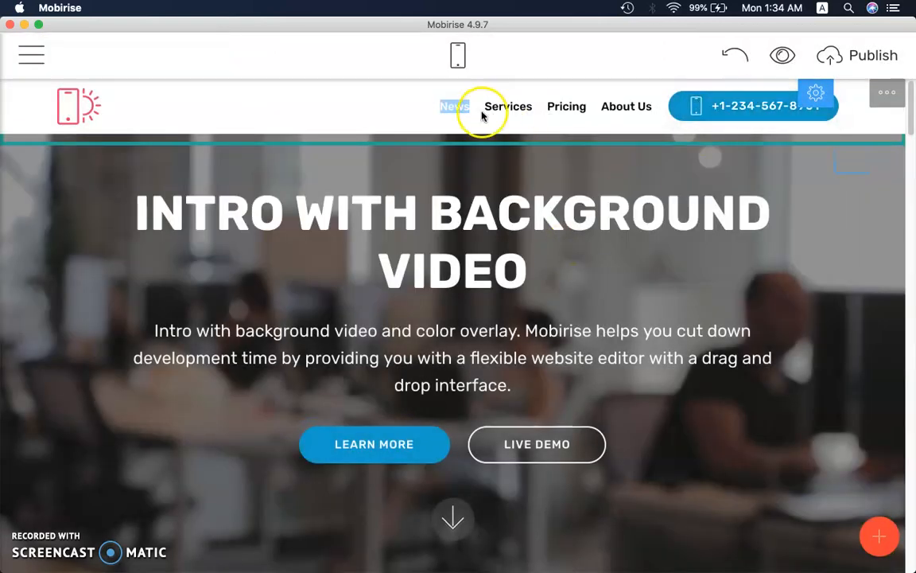
# Preview the site in the browser and follow the News menu link from the Home page
pyautogui.click(783, 57)
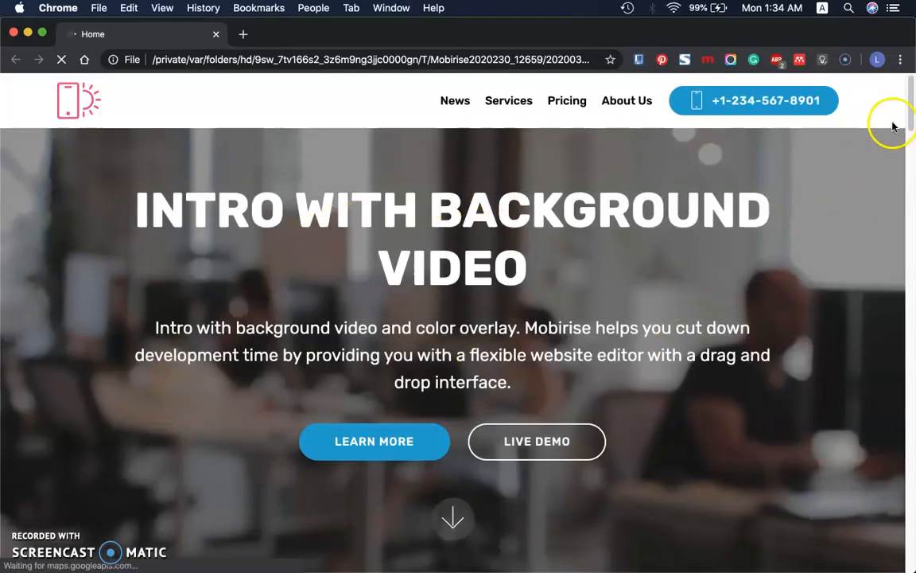
pyautogui.moveTo(911, 114); pyautogui.dragTo(911, 139)
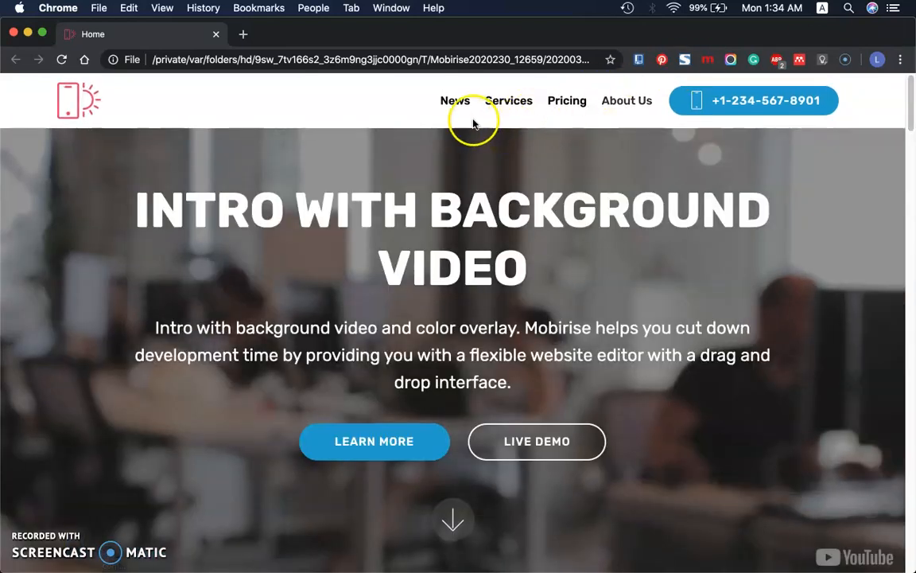
pyautogui.click(458, 107)
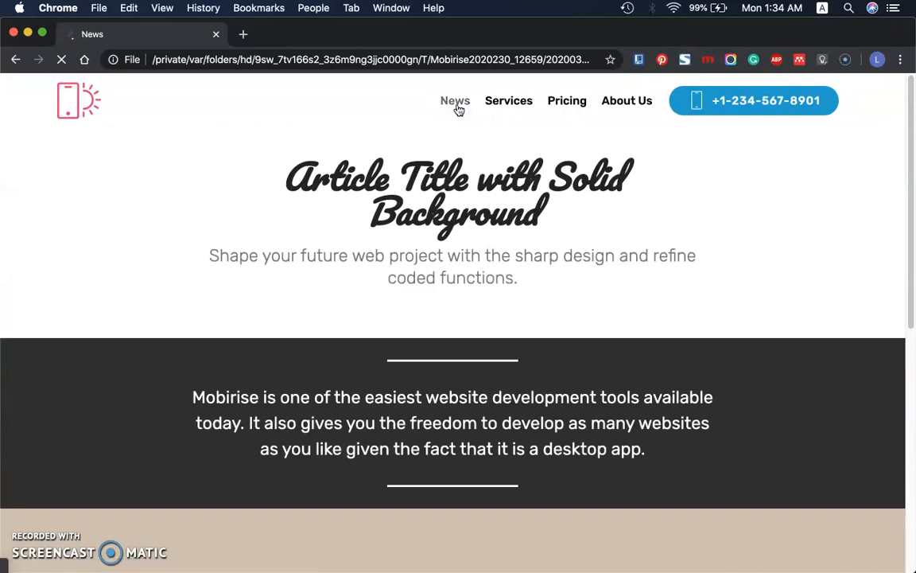
# Examine the previewed News page's article title and gallery, close the browser window and return to Mobirise
pyautogui.moveTo(284, 162); pyautogui.dragTo(518, 194)
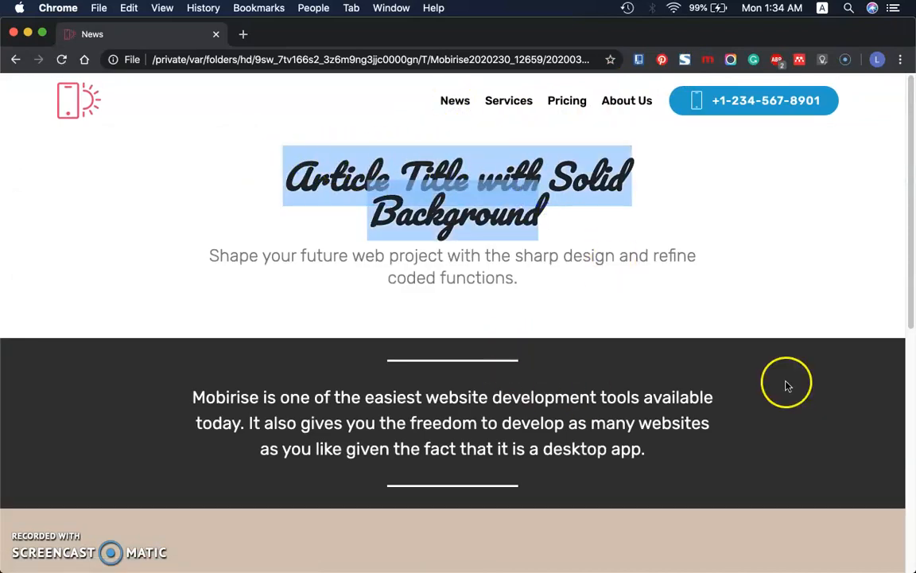
pyautogui.moveTo(910, 288); pyautogui.dragTo(913, 515)
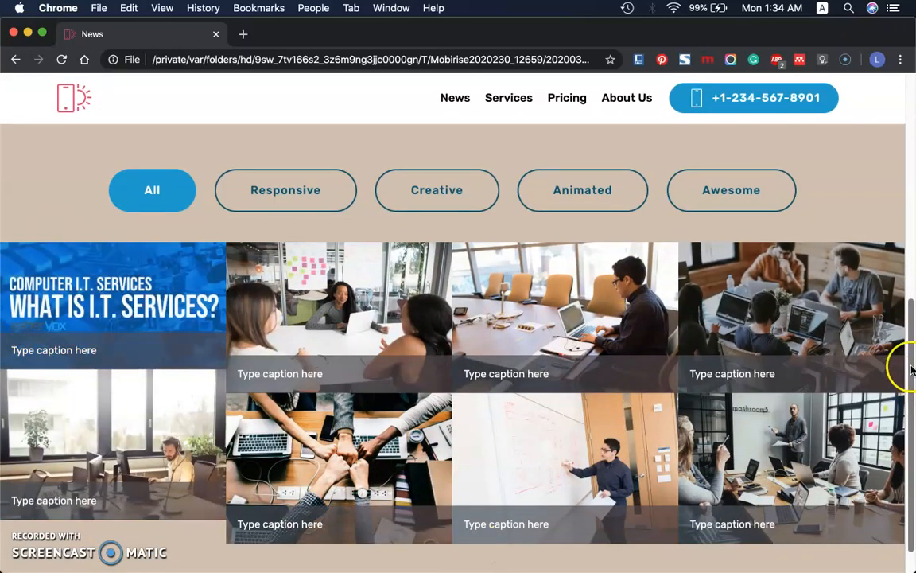
pyautogui.moveTo(909, 359); pyautogui.dragTo(914, 139)
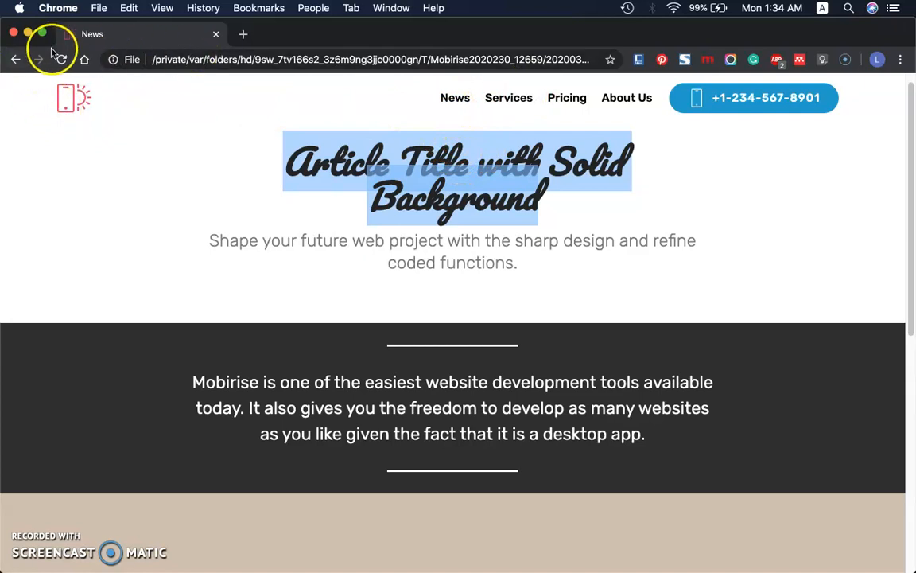
pyautogui.click(13, 33)
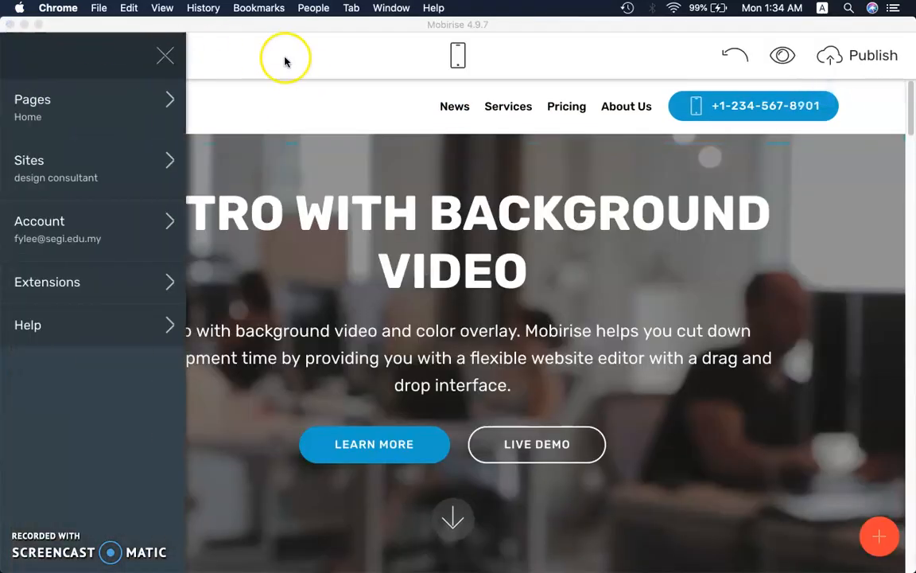
pyautogui.click(374, 71)
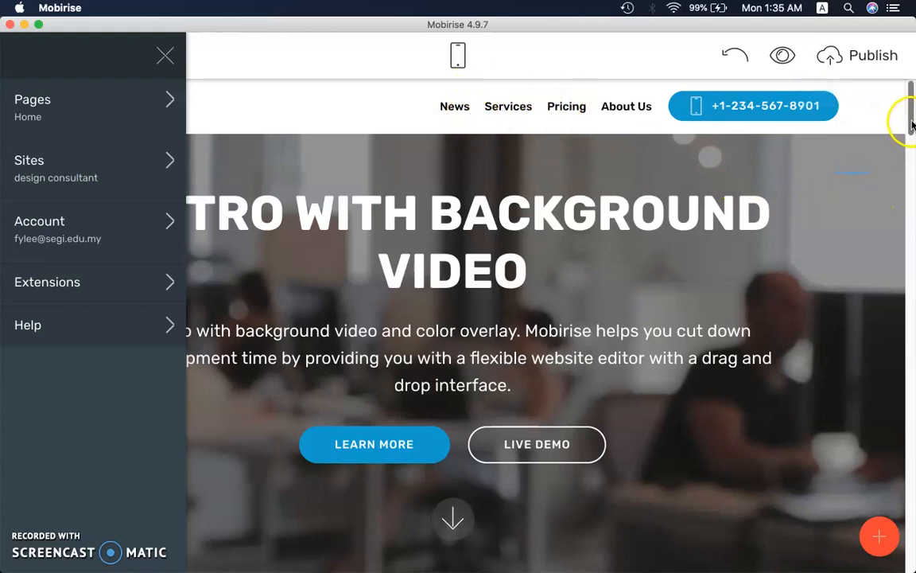
# Open the News page from the site's page list for editing and show its top blocks
pyautogui.click(49, 111)
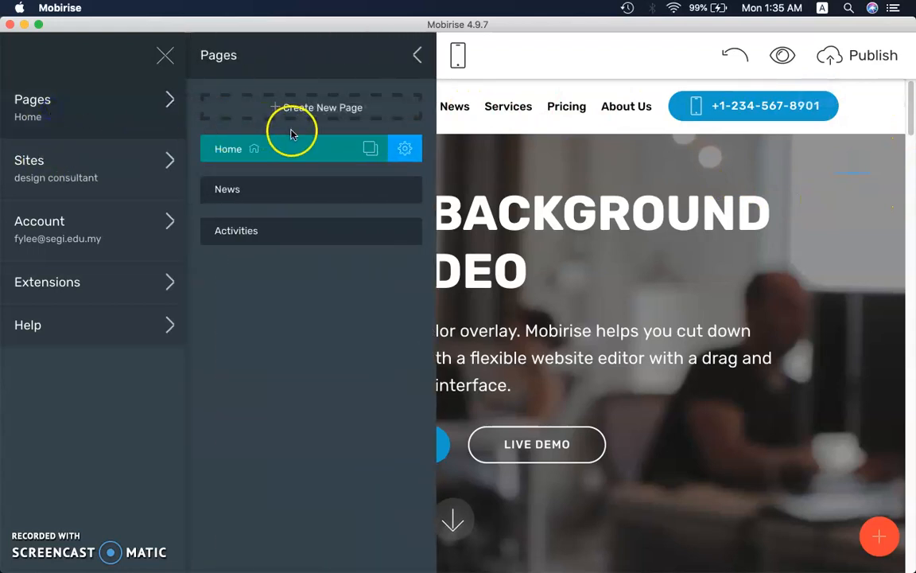
pyautogui.click(426, 133)
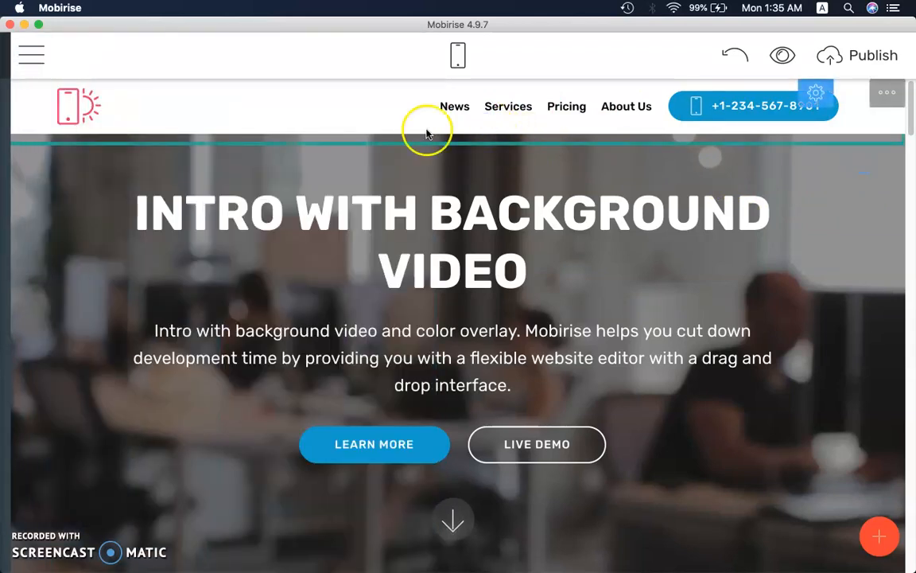
pyautogui.click(32, 56)
pyautogui.click(56, 115)
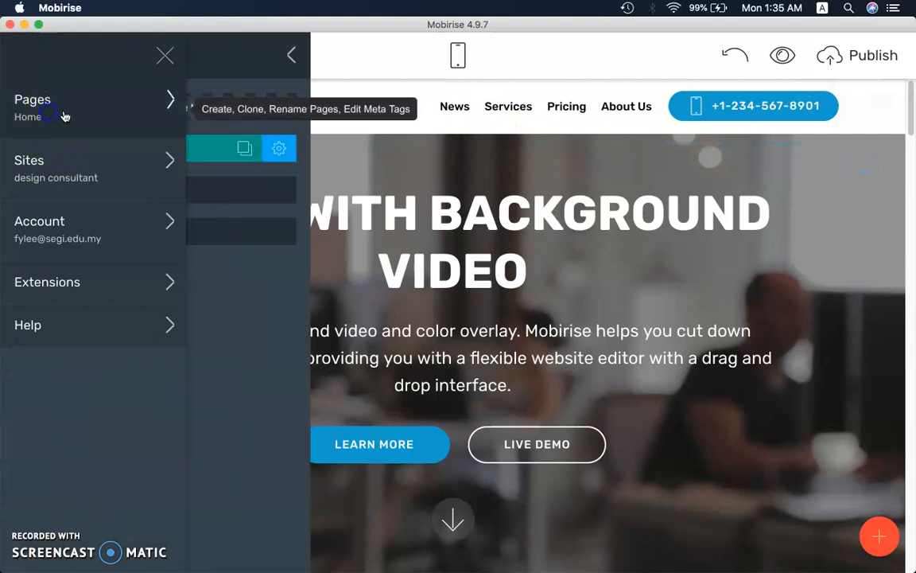
pyautogui.click(233, 191)
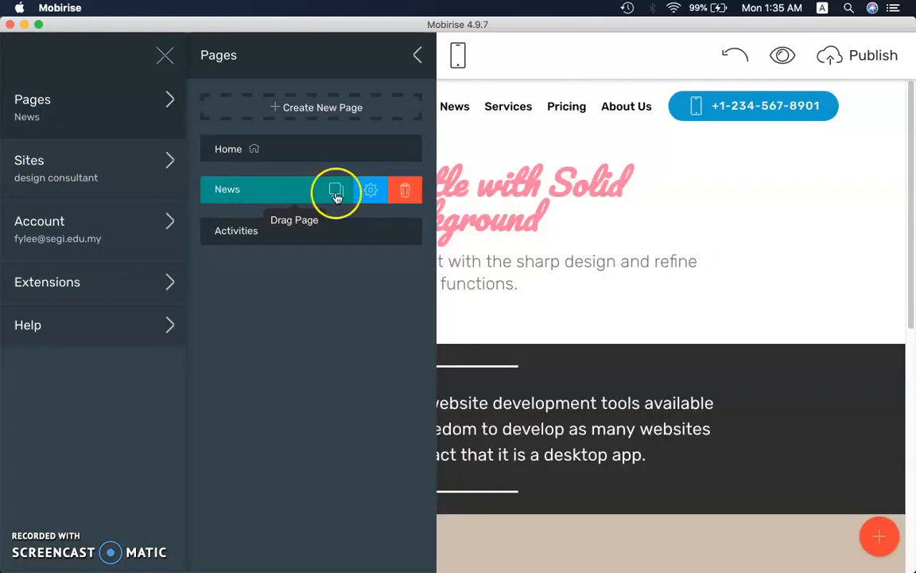
pyautogui.click(820, 207)
pyautogui.moveTo(912, 218); pyautogui.dragTo(904, 154)
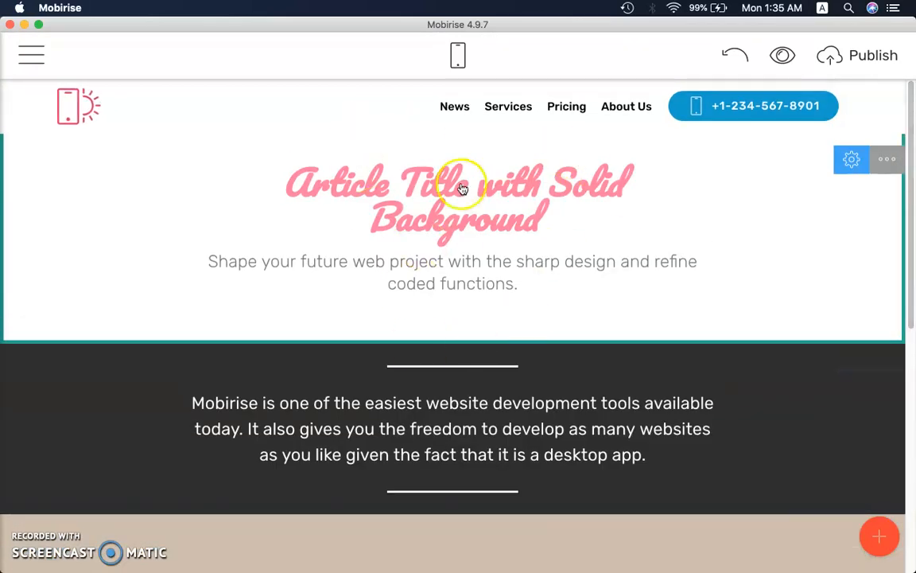
pyautogui.click(500, 106)
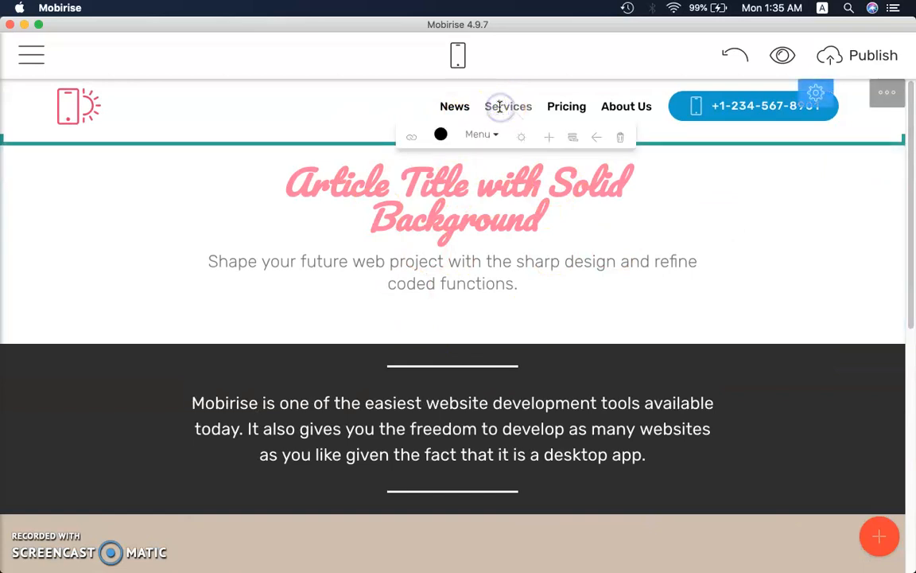
pyautogui.click(552, 139)
pyautogui.write('Gallery Services')
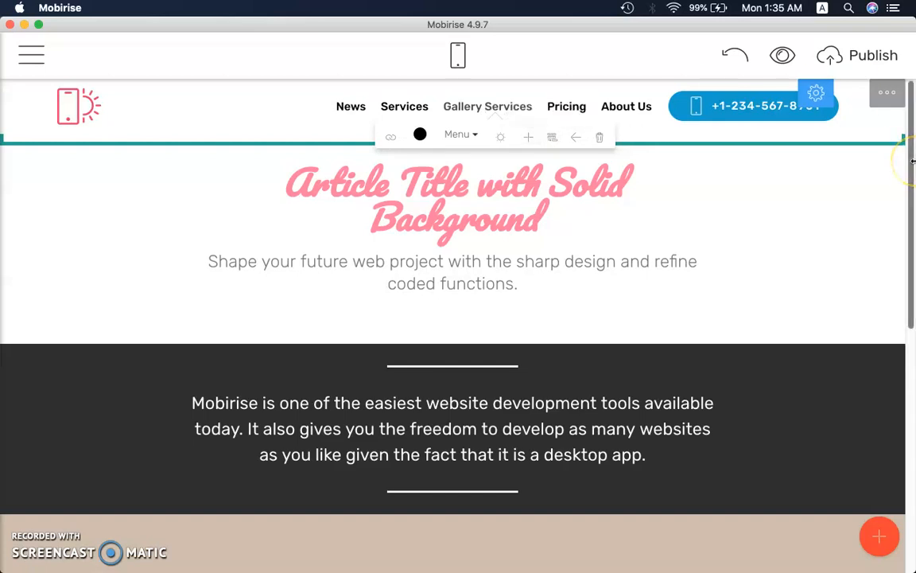
pyautogui.press('BackSpace')
pyautogui.press('BackSpace')
pyautogui.press('BackSpace')
pyautogui.press('BackSpace')
pyautogui.press('BackSpace')
pyautogui.press('BackSpace')
pyautogui.press('BackSpace')
pyautogui.press('BackSpace')
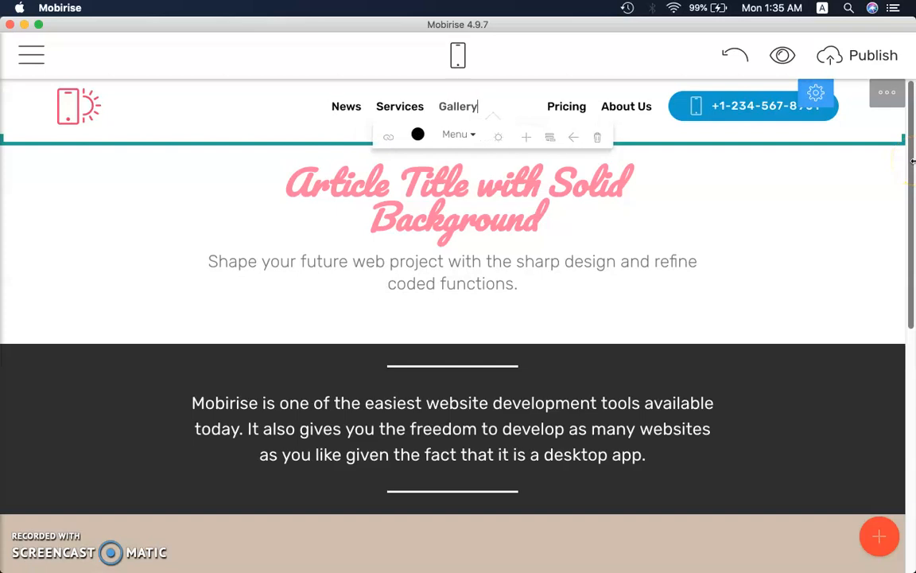
pyautogui.press('Return')
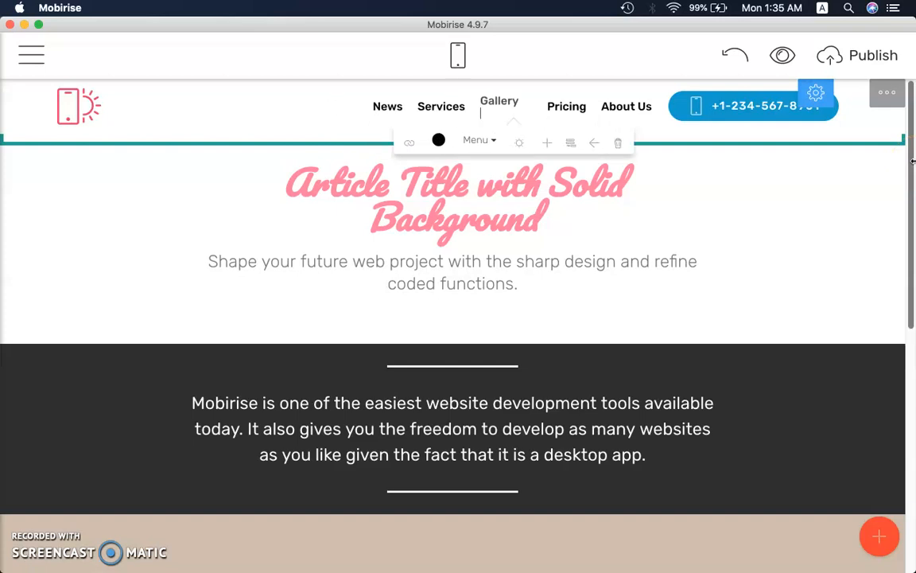
pyautogui.press('BackSpace')
pyautogui.click(535, 209)
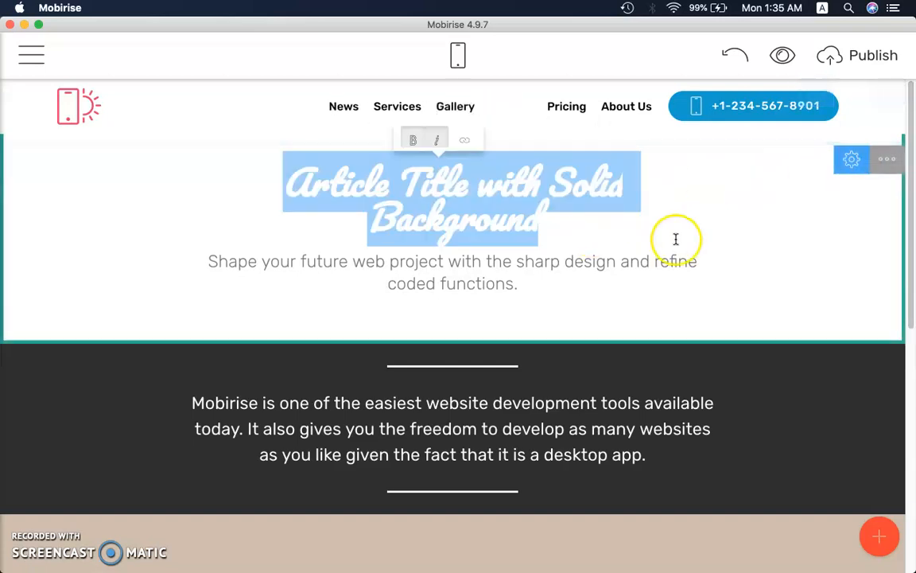
pyautogui.click(483, 99)
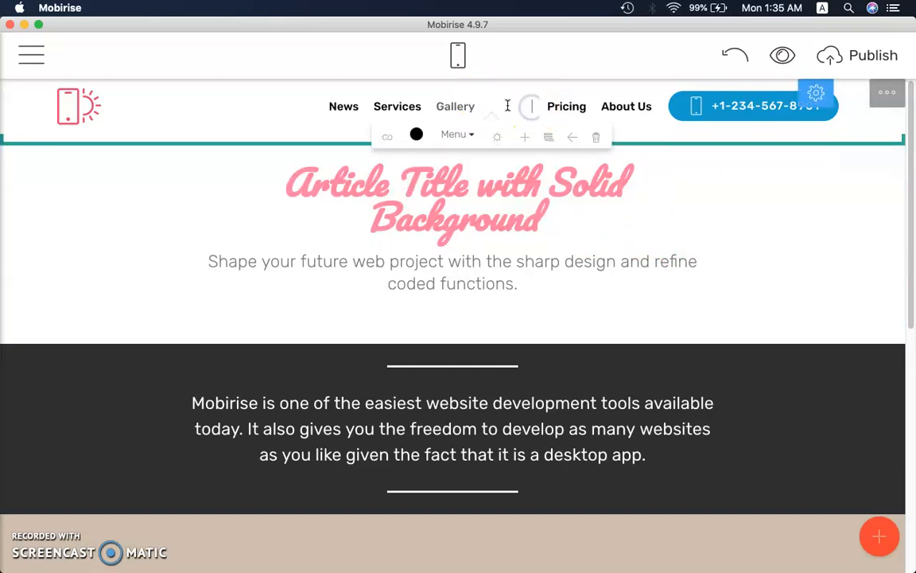
pyautogui.click(533, 100)
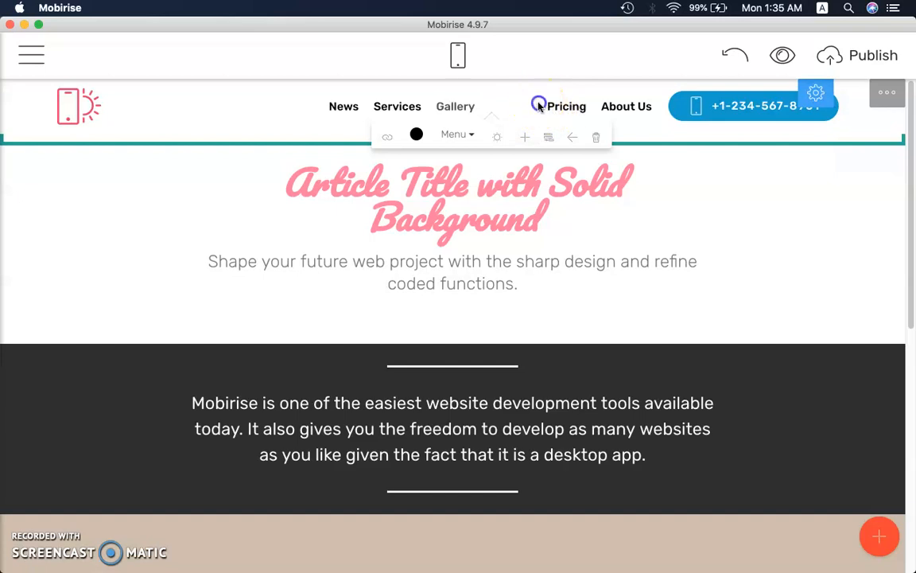
pyautogui.click(596, 137)
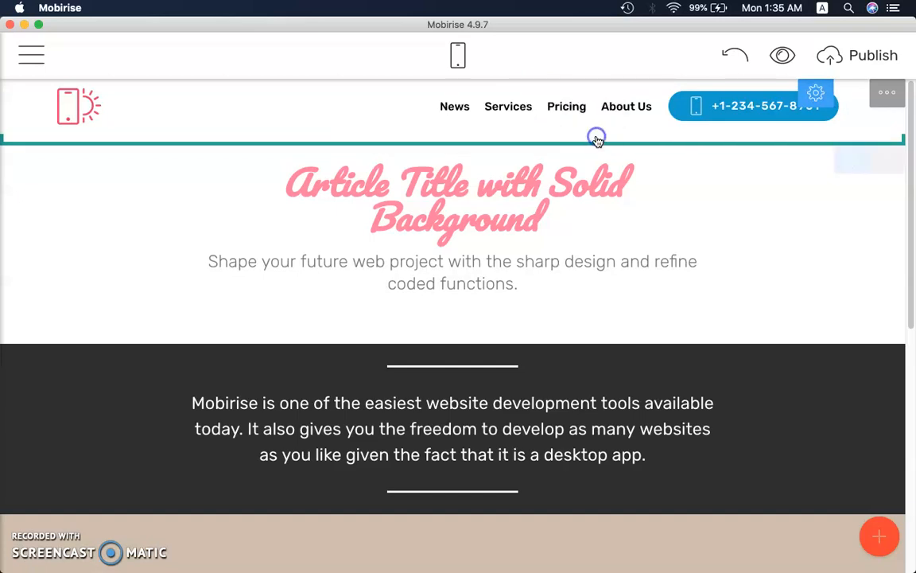
# Add a navigation menu item between Services and Pricing and name it Gallery
pyautogui.click(525, 111)
pyautogui.click(550, 137)
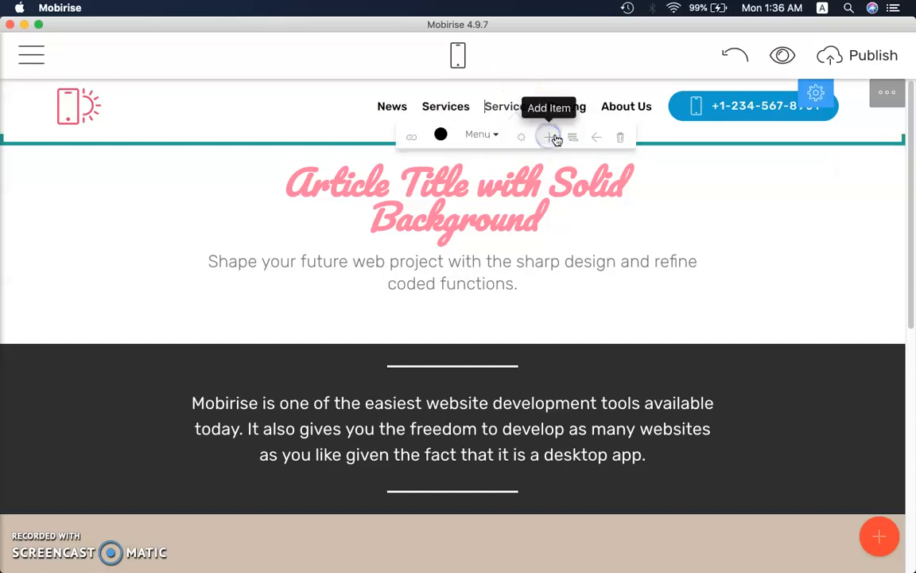
pyautogui.click(512, 119)
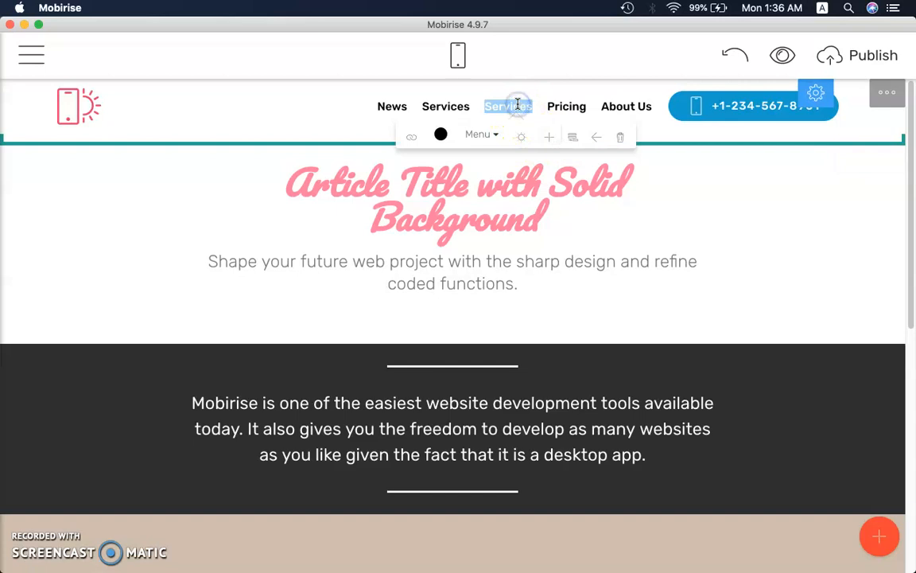
pyautogui.write('Gallery')
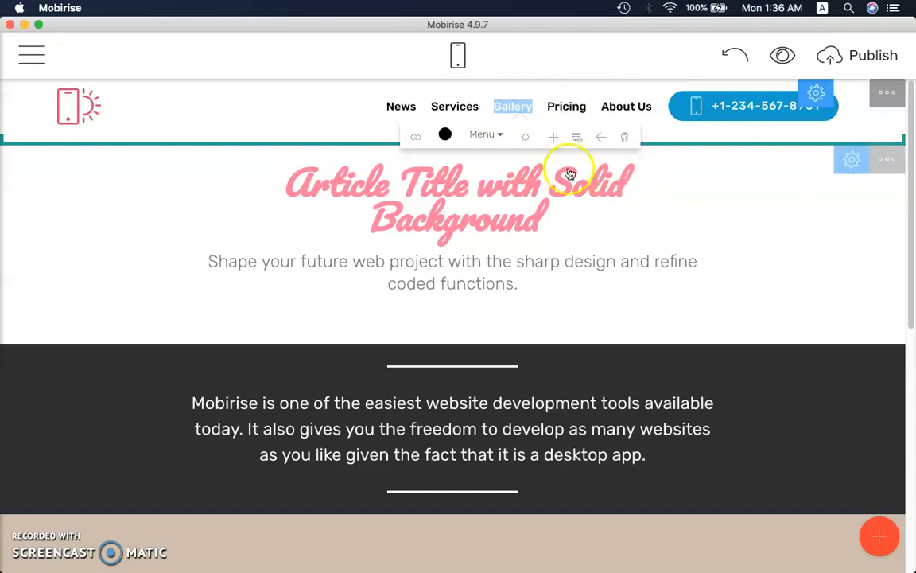
# Link the Gallery menu item to the Gallery 2-i block on the News page and insert the link
pyautogui.click(414, 139)
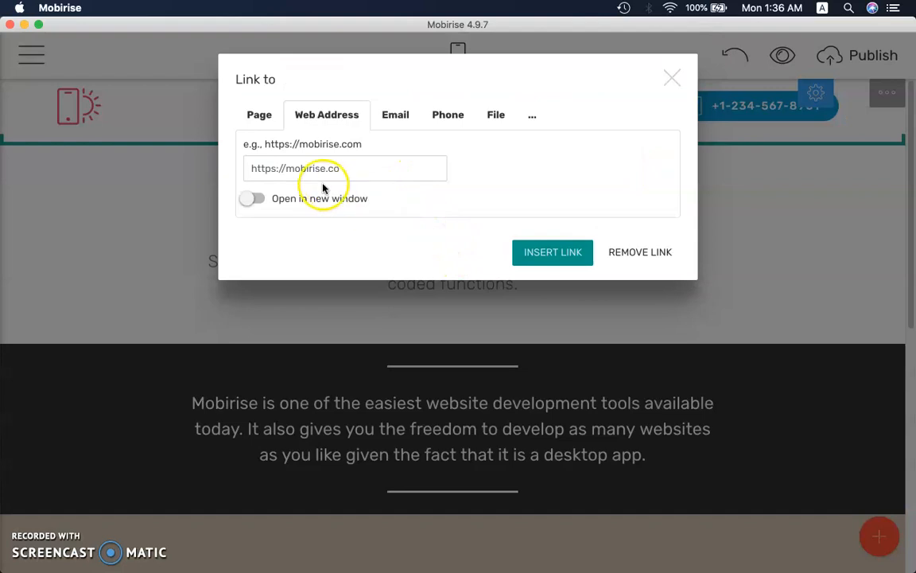
pyautogui.click(259, 115)
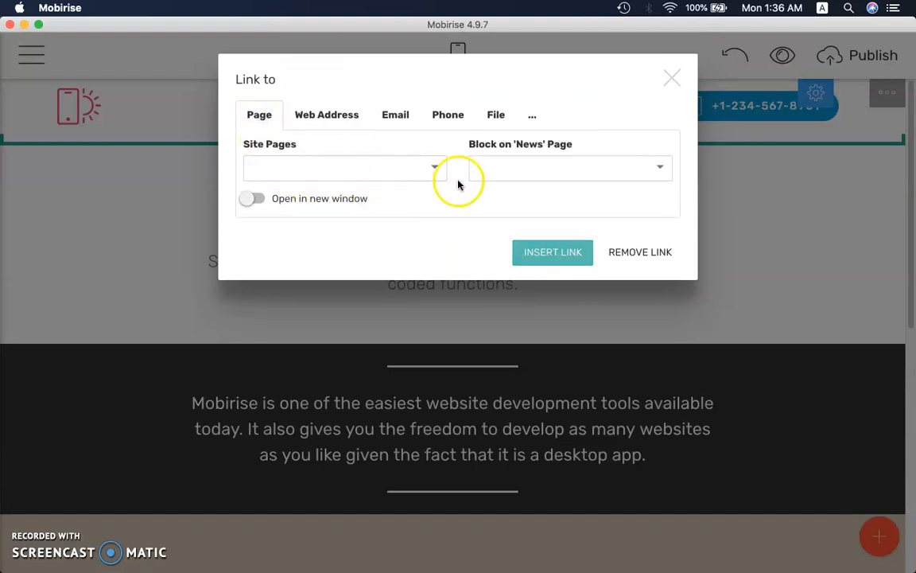
pyautogui.click(435, 171)
pyautogui.click(397, 199)
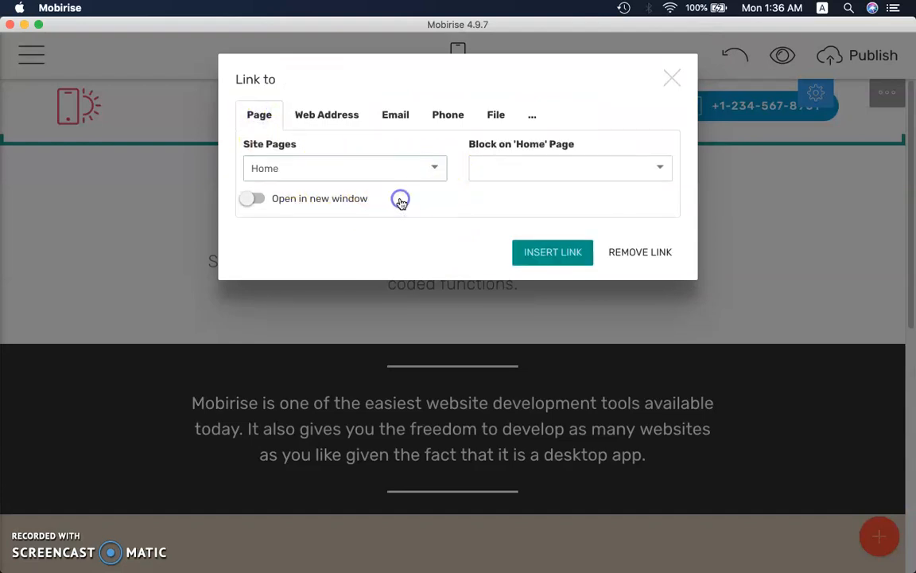
pyautogui.click(404, 175)
pyautogui.click(407, 217)
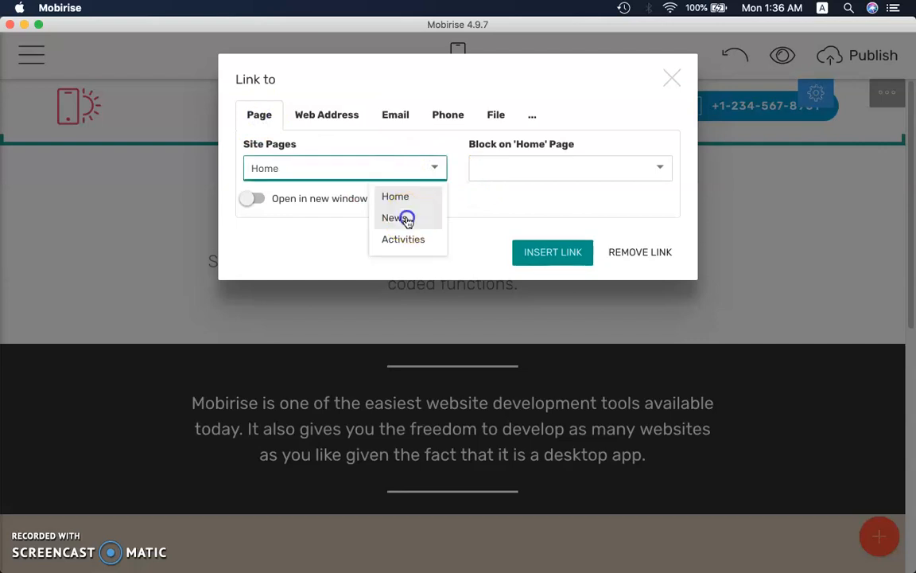
pyautogui.click(662, 168)
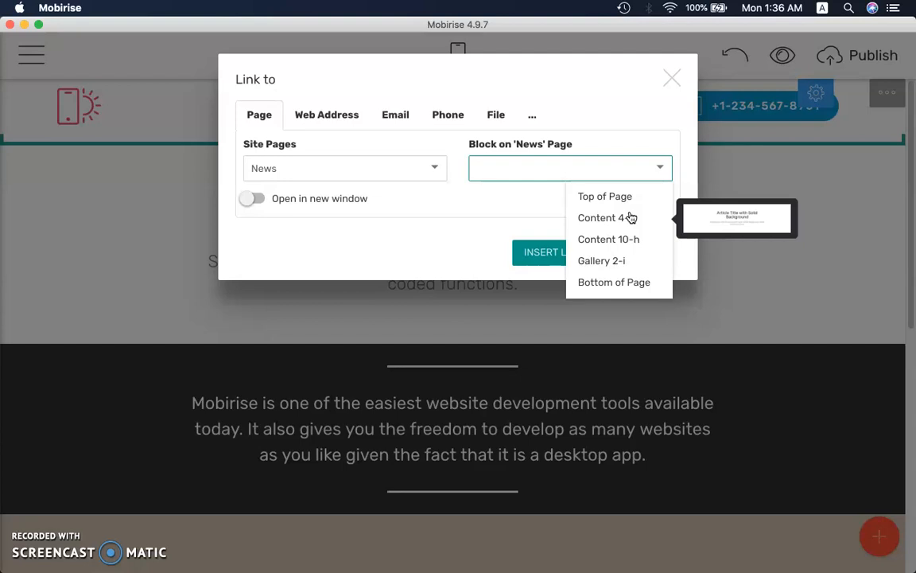
pyautogui.click(615, 260)
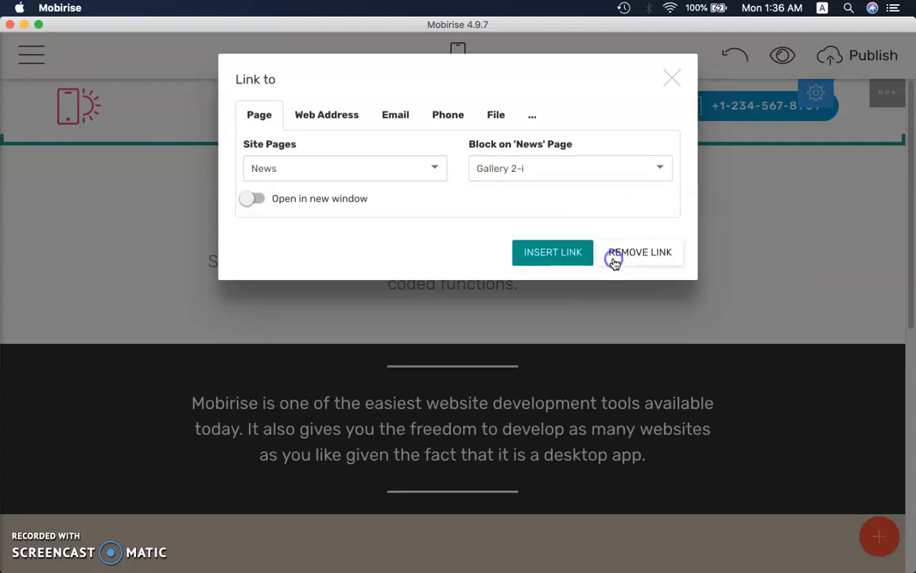
pyautogui.click(571, 251)
# Preview the News page in the browser, follow the Gallery menu link, close the browser window and return to the Mobirise editor
pyautogui.click(784, 54)
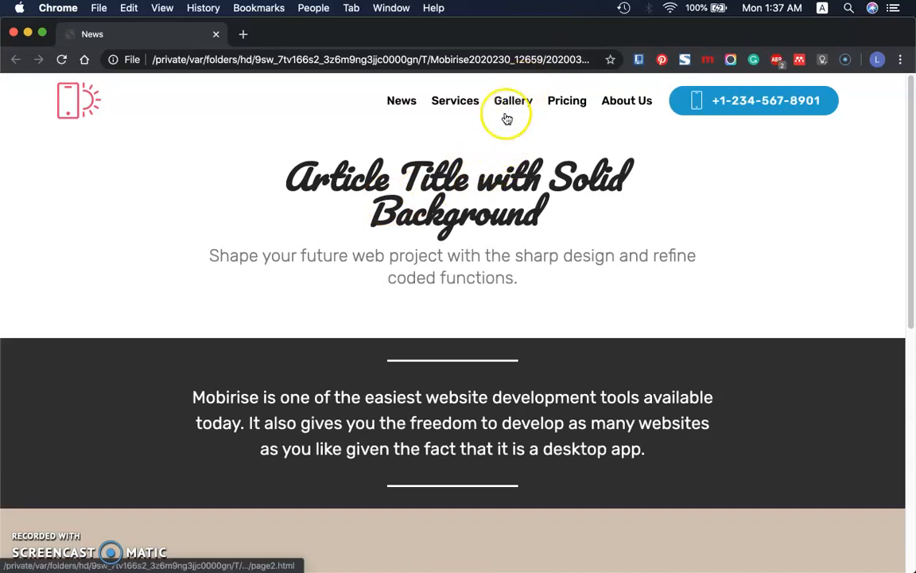
pyautogui.click(515, 104)
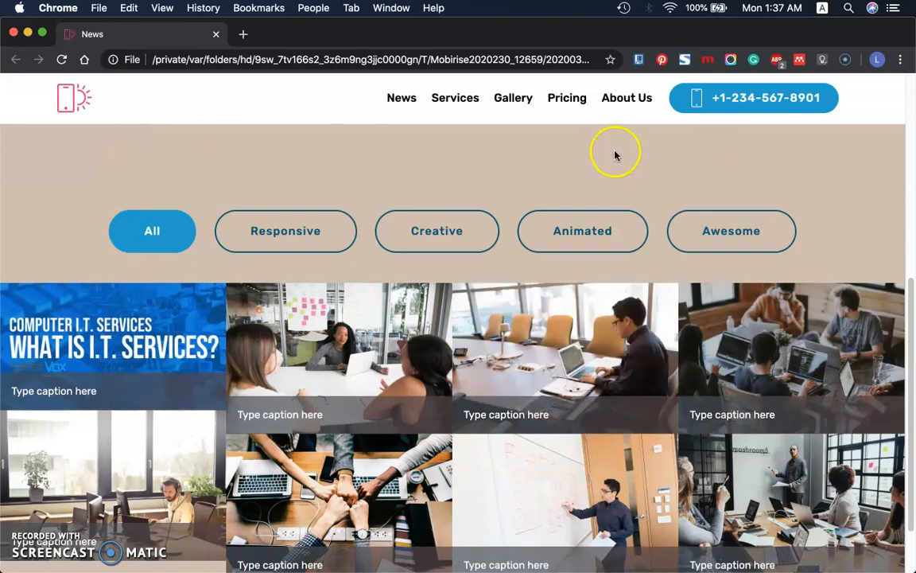
pyautogui.click(13, 34)
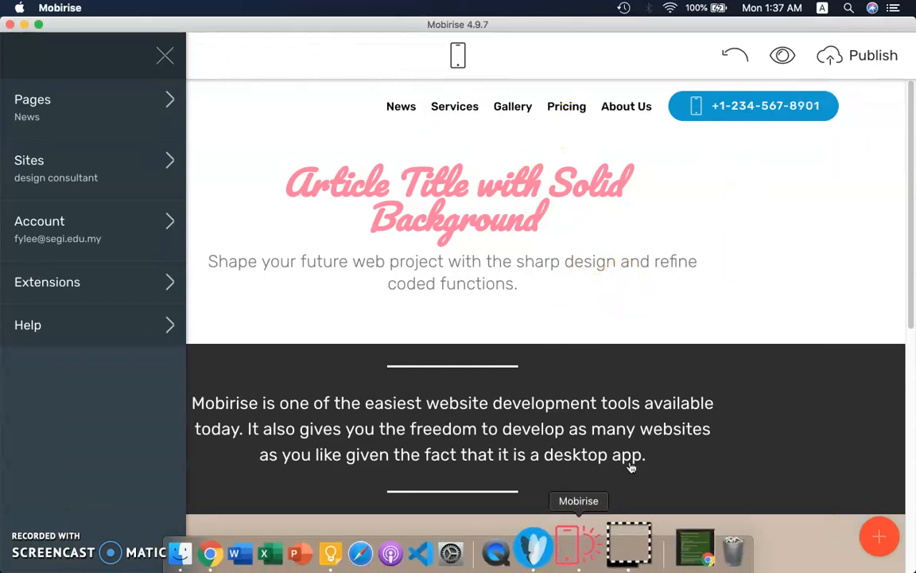
pyautogui.click(506, 137)
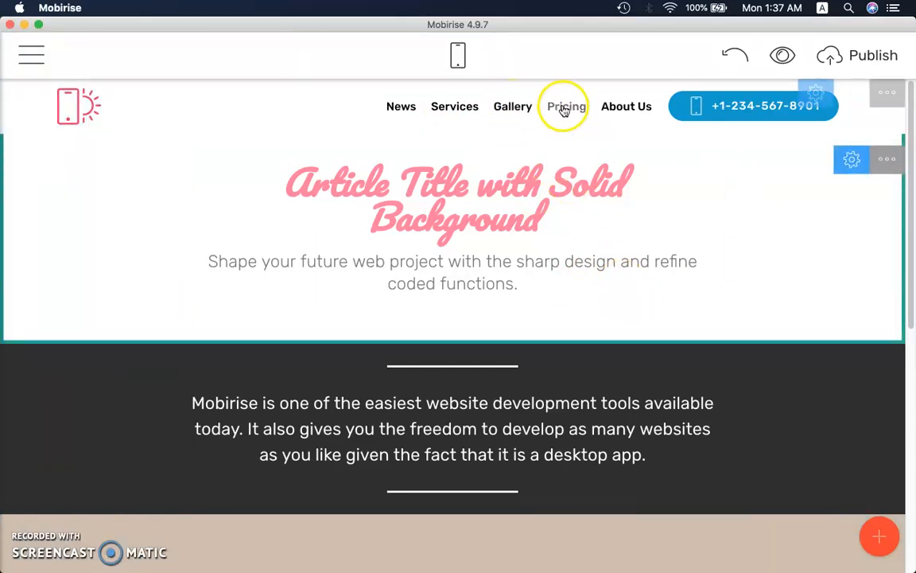
# Examine the page and web address link options for the Pricing menu item, and close the link dialog without inserting a link
pyautogui.click(564, 110)
pyautogui.click(563, 108)
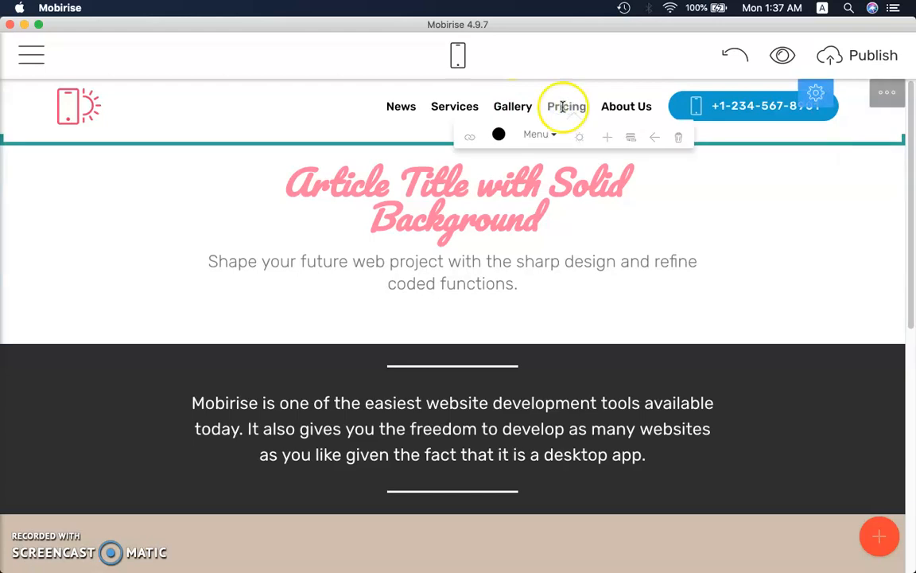
pyautogui.click(472, 140)
pyautogui.click(252, 114)
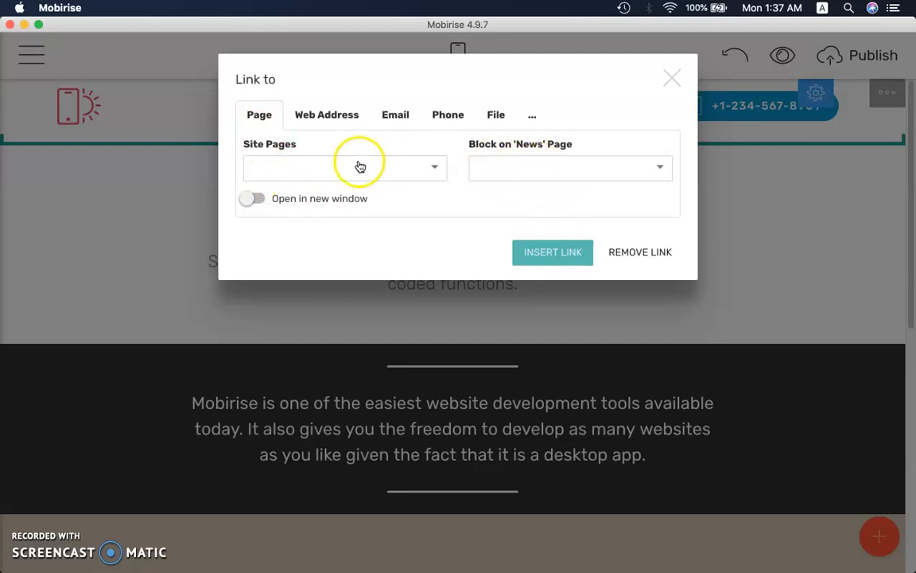
pyautogui.click(337, 116)
pyautogui.click(334, 166)
pyautogui.moveTo(392, 171); pyautogui.dragTo(248, 169)
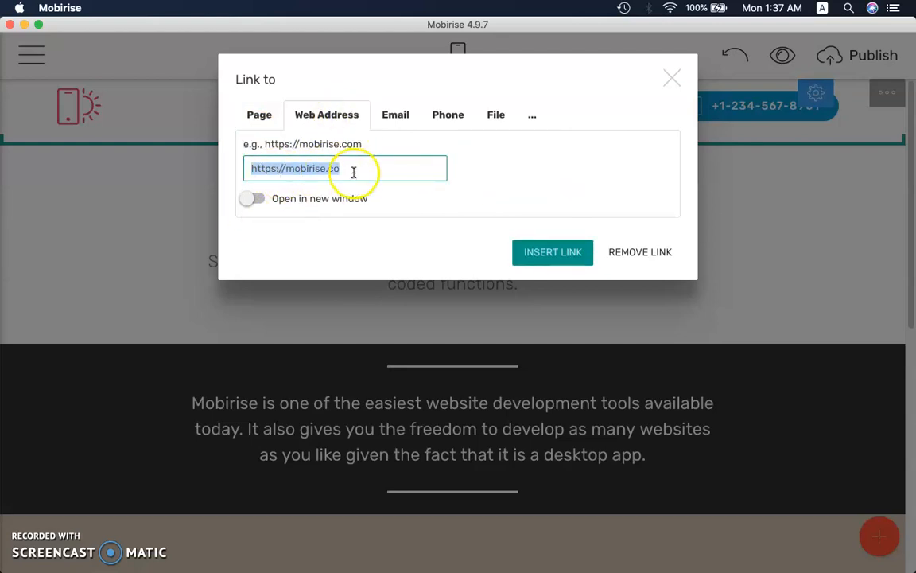
pyautogui.click(666, 77)
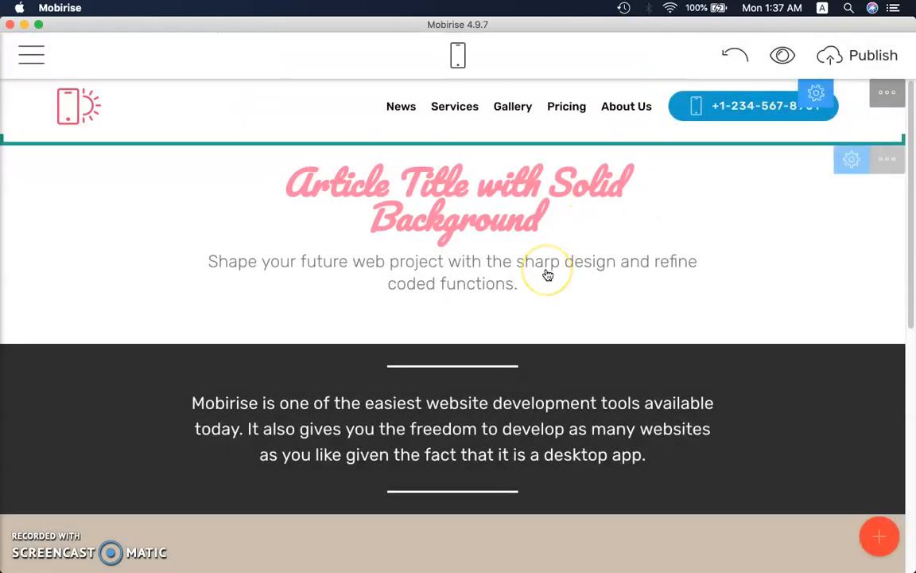